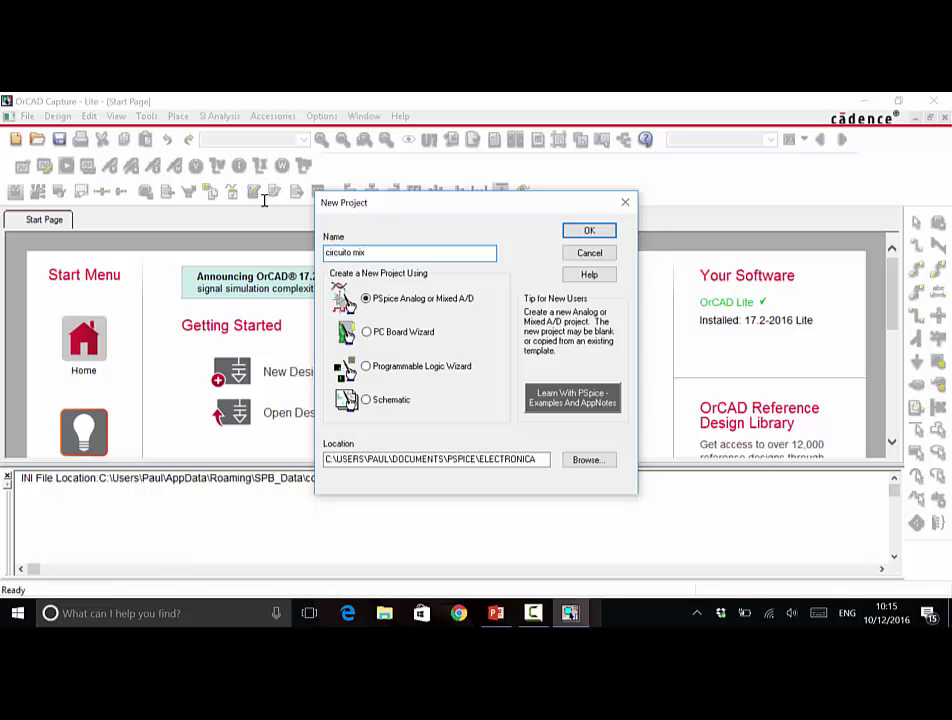
# - Create the PSpice project "circuito mixto", replacing the existing file and inserting its existing design, and open PAGE1 of SCHEMATIC1
pyautogui.press('Return')
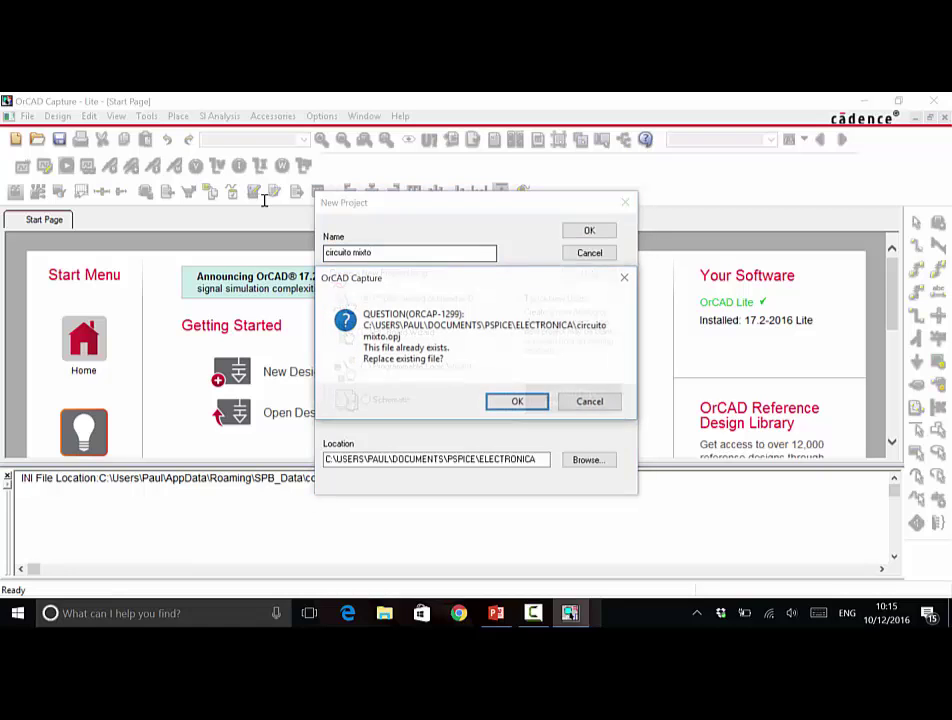
pyautogui.press('Return')
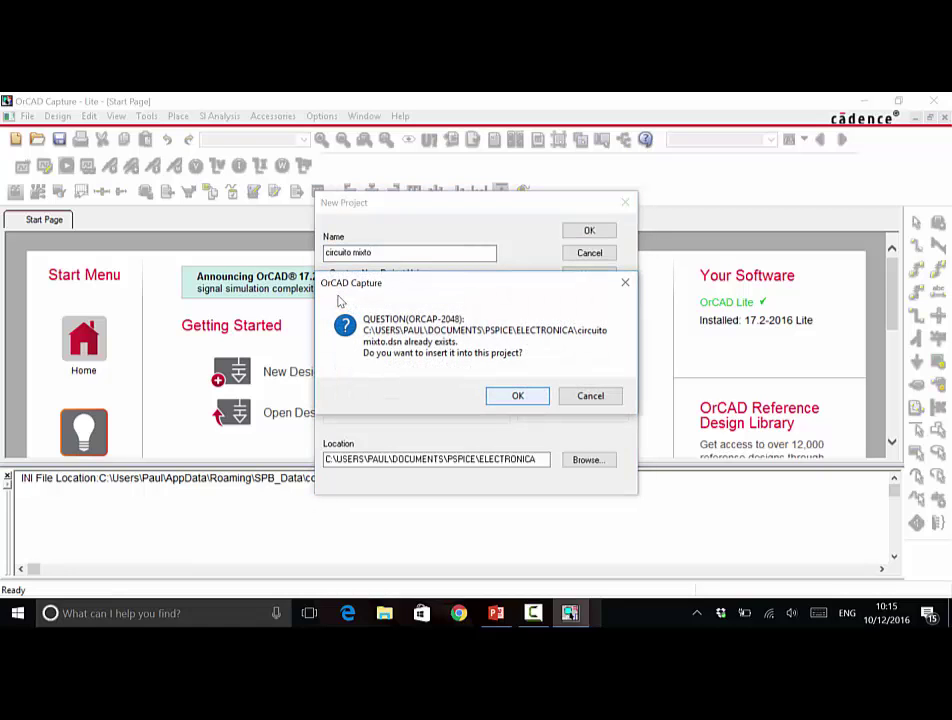
pyautogui.press('Return')
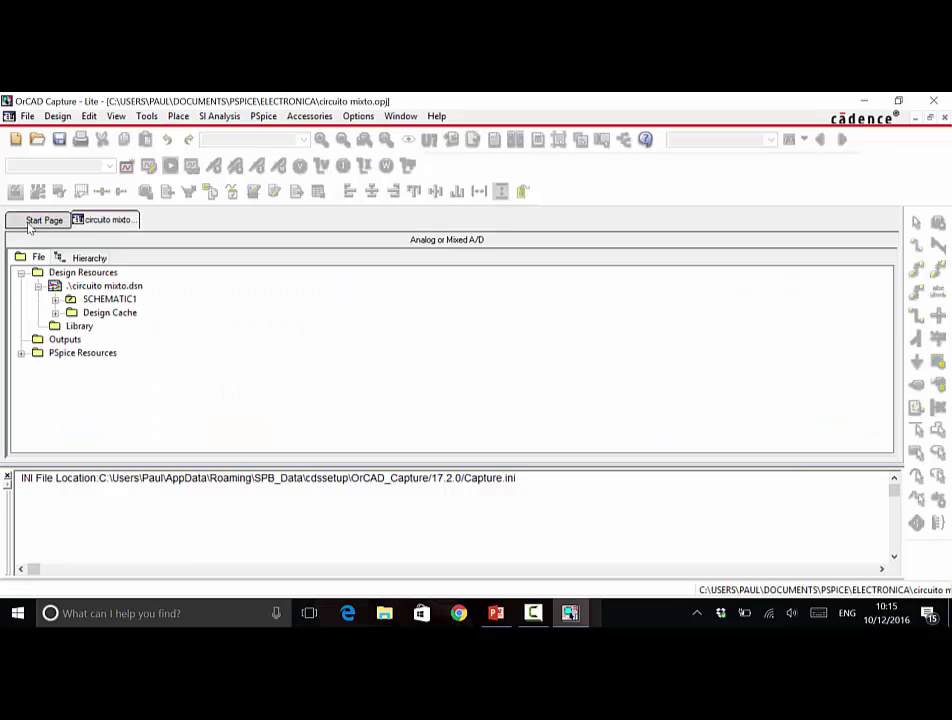
pyautogui.click(56, 299)
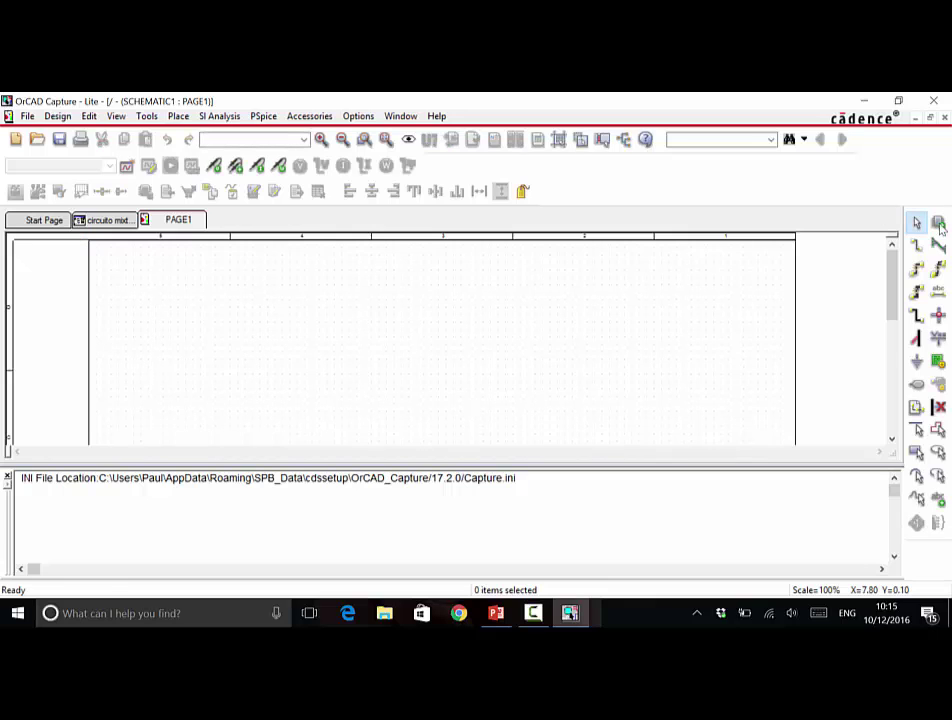
# - Place one VDC/SOURCE part on the left side of the schematic page
pyautogui.click(939, 224)
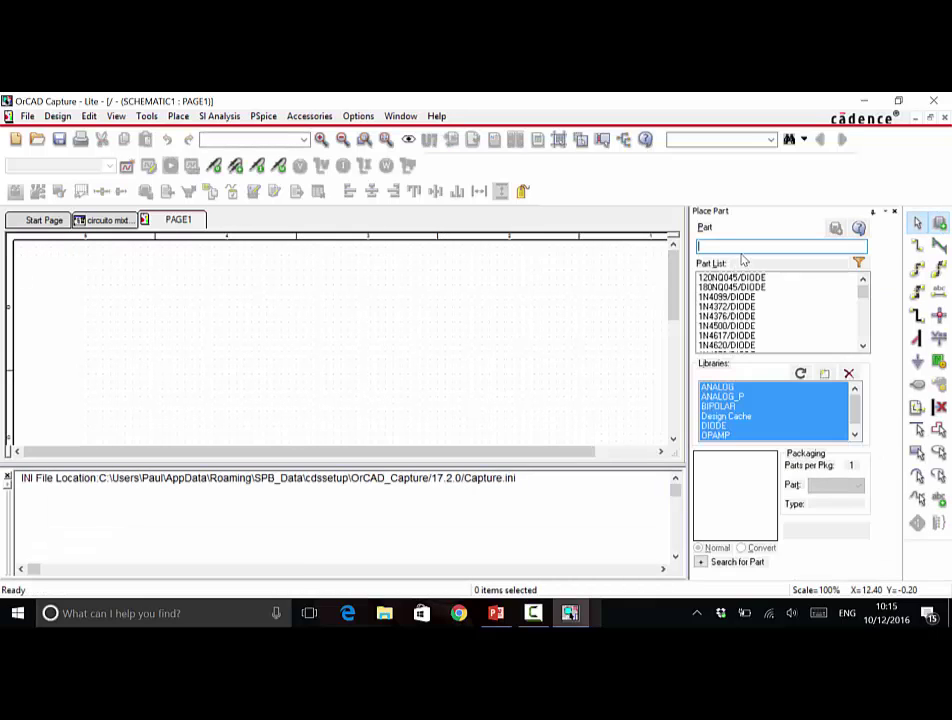
pyautogui.write('vdc')
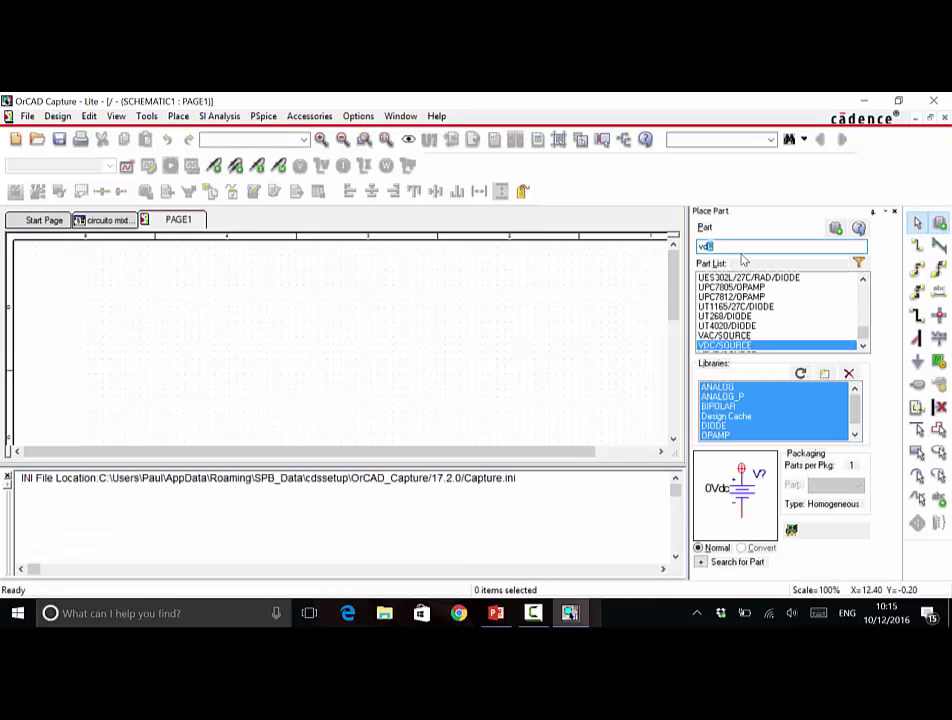
pyautogui.doubleClick(727, 346)
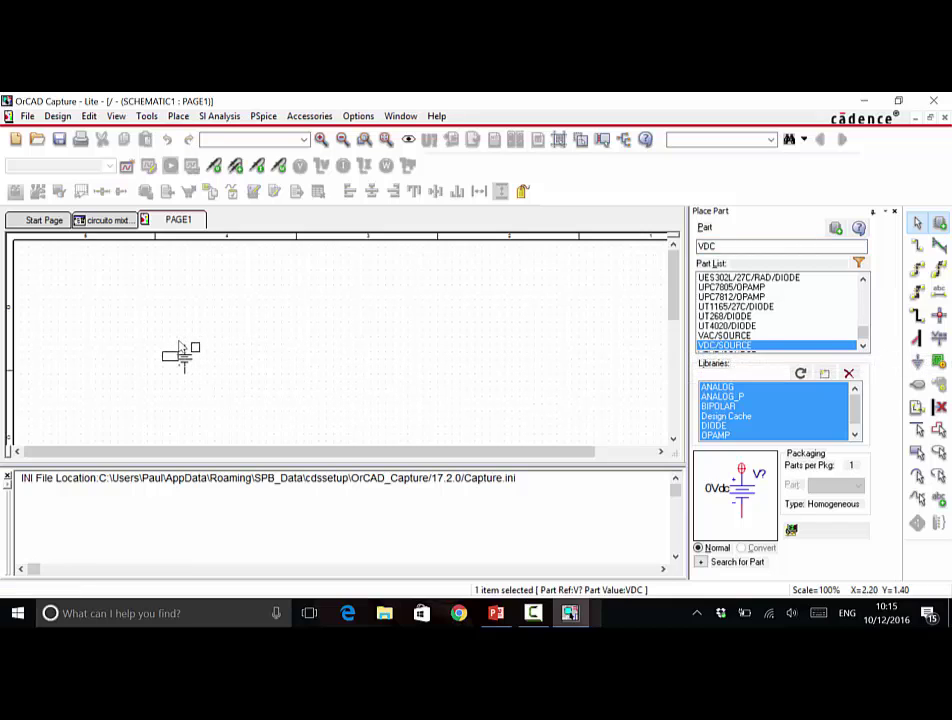
pyautogui.click(182, 357)
pyautogui.press('Escape')
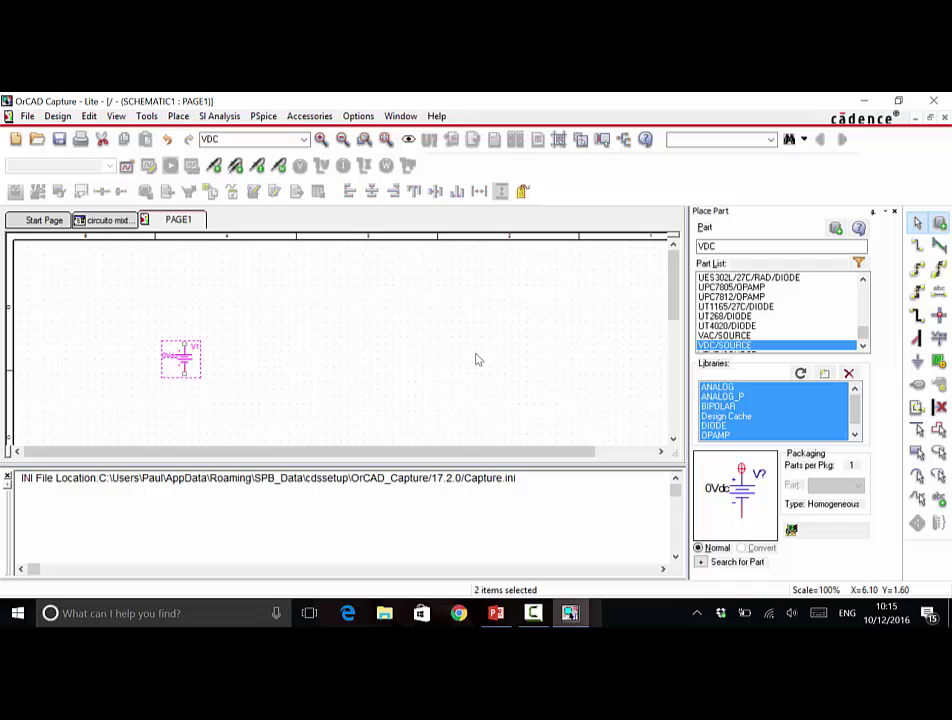
# - Place five R/ANALOG resistors: one horizontal beside the source, two stacked further right, one vertical below those, and one horizontal at the bottom
pyautogui.click(722, 244)
pyautogui.moveTo(717, 245); pyautogui.dragTo(699, 246)
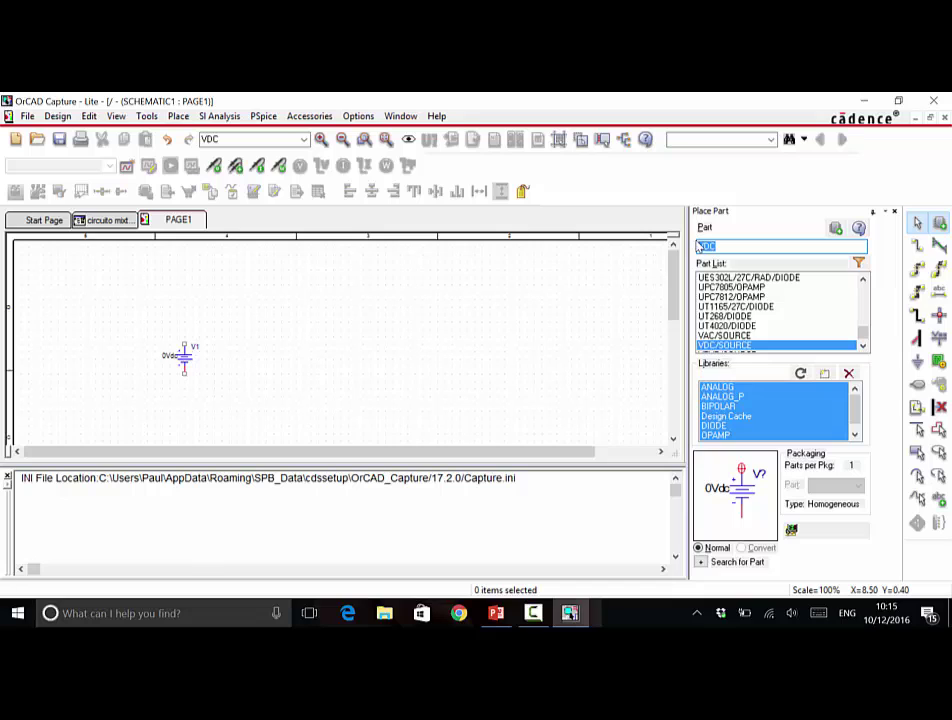
pyautogui.write('R')
pyautogui.press('Return')
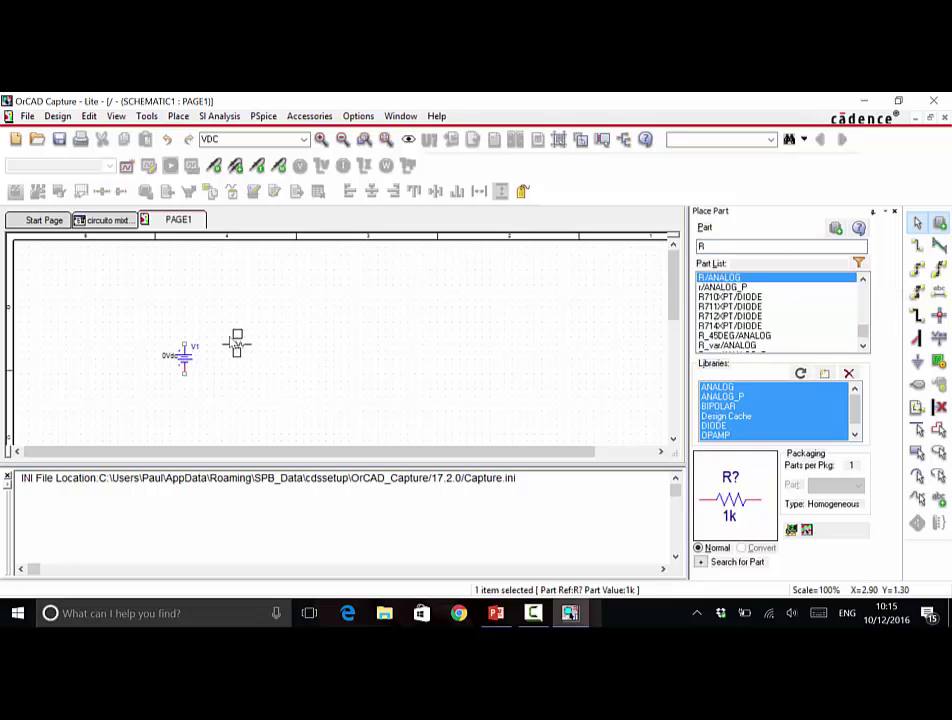
pyautogui.click(237, 345)
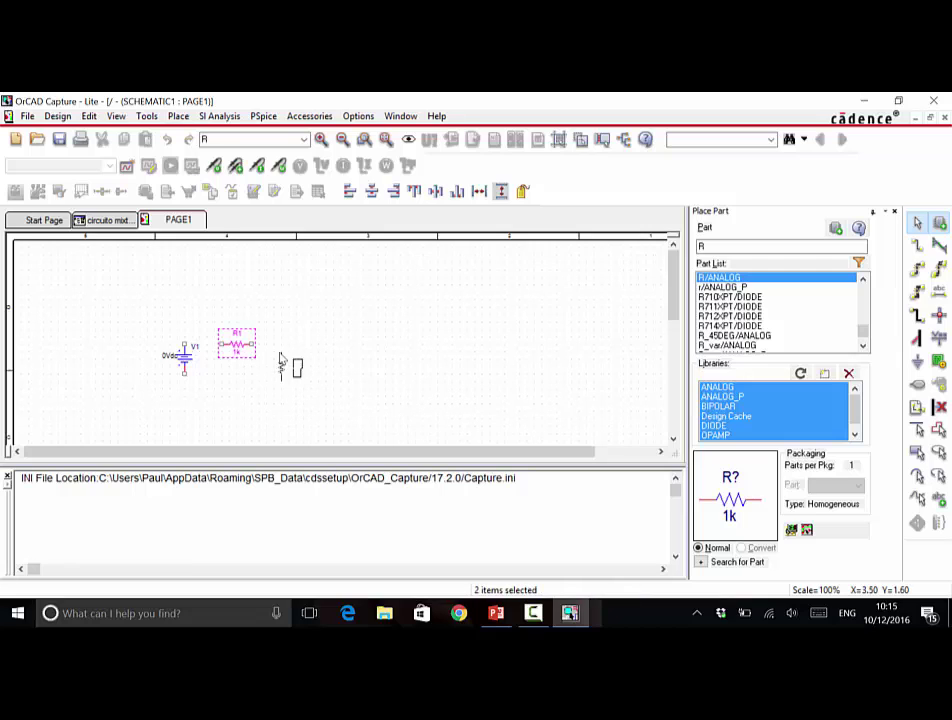
pyautogui.click(298, 315)
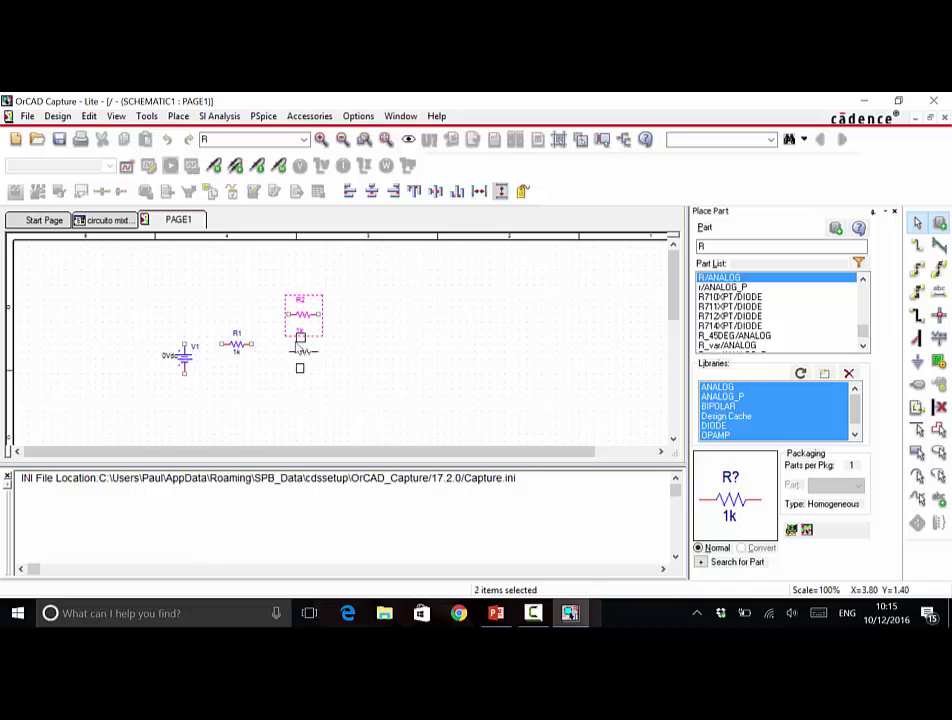
pyautogui.click(298, 350)
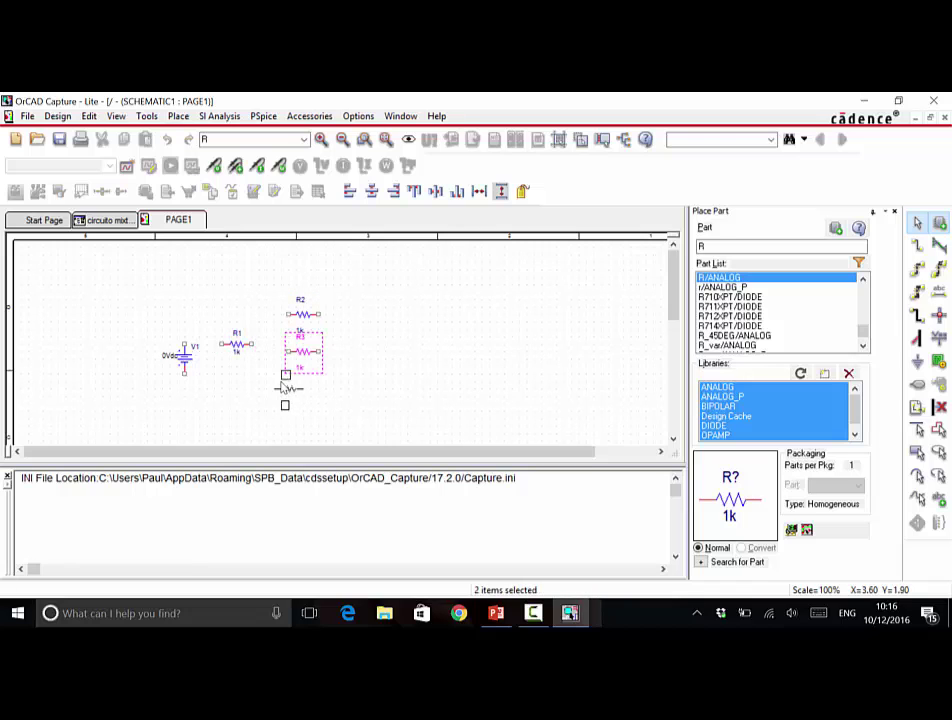
pyautogui.click(264, 395)
pyautogui.press('Escape')
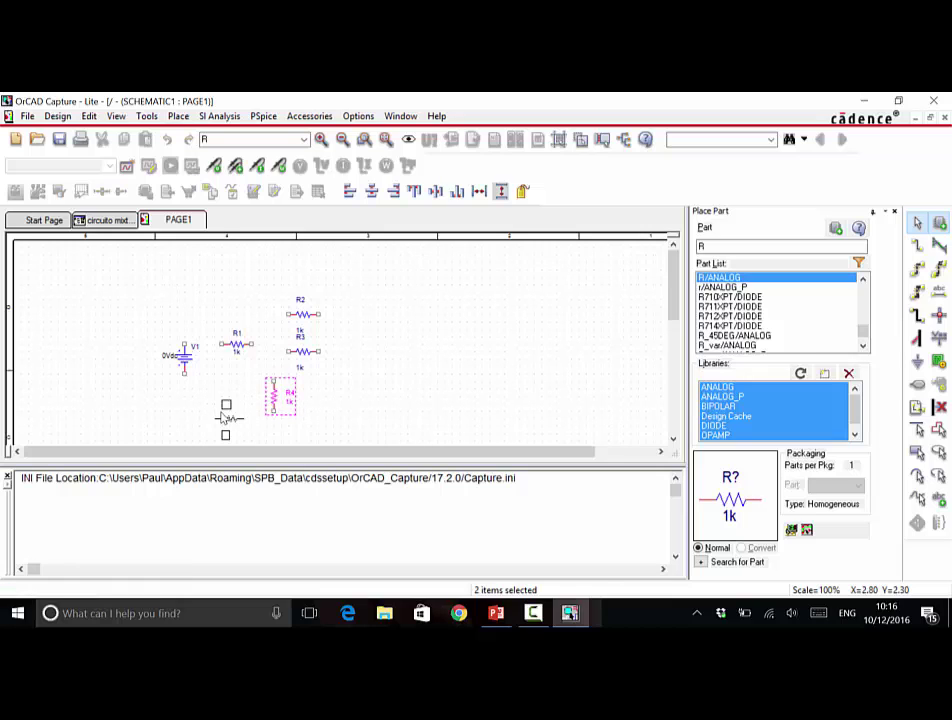
pyautogui.click(225, 418)
pyautogui.press('Escape')
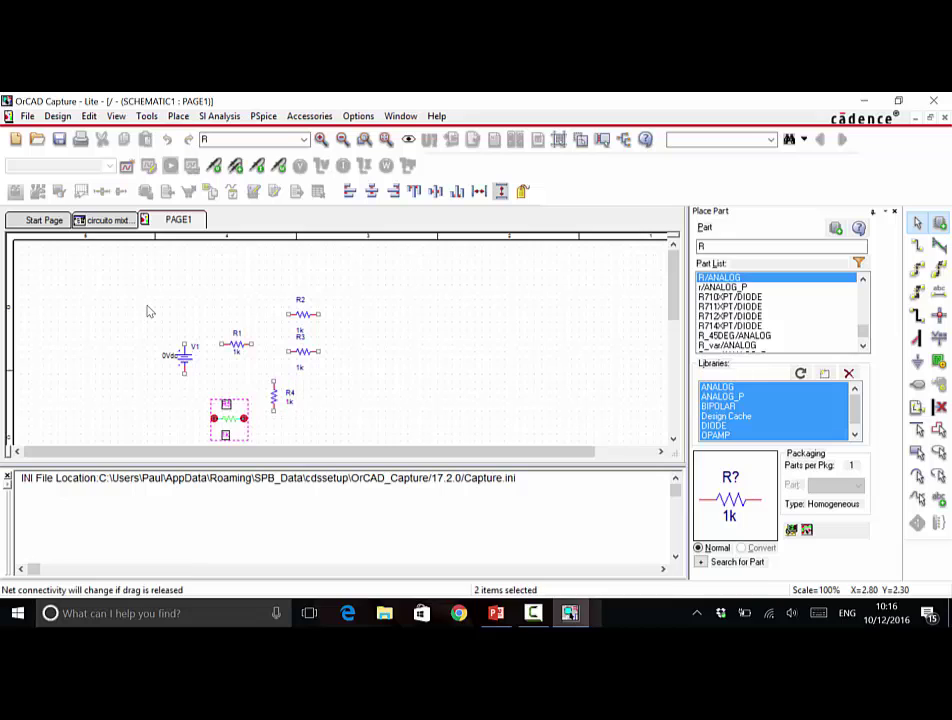
# - Shift R1 left to line up above R5, and move source V1 down and left of the resistors
pyautogui.click(200, 330)
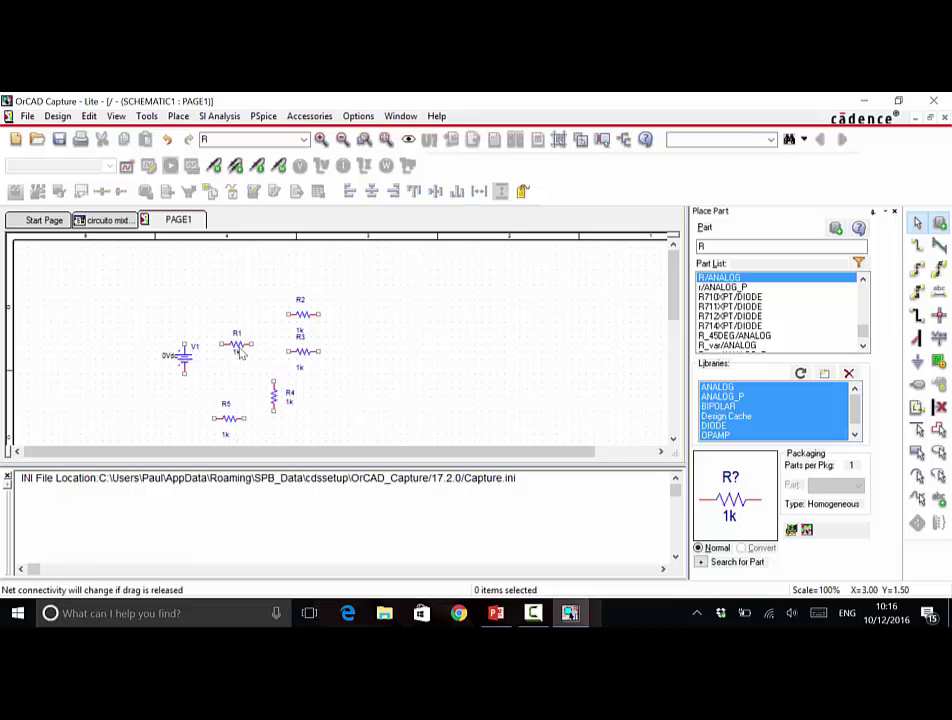
pyautogui.click(230, 345)
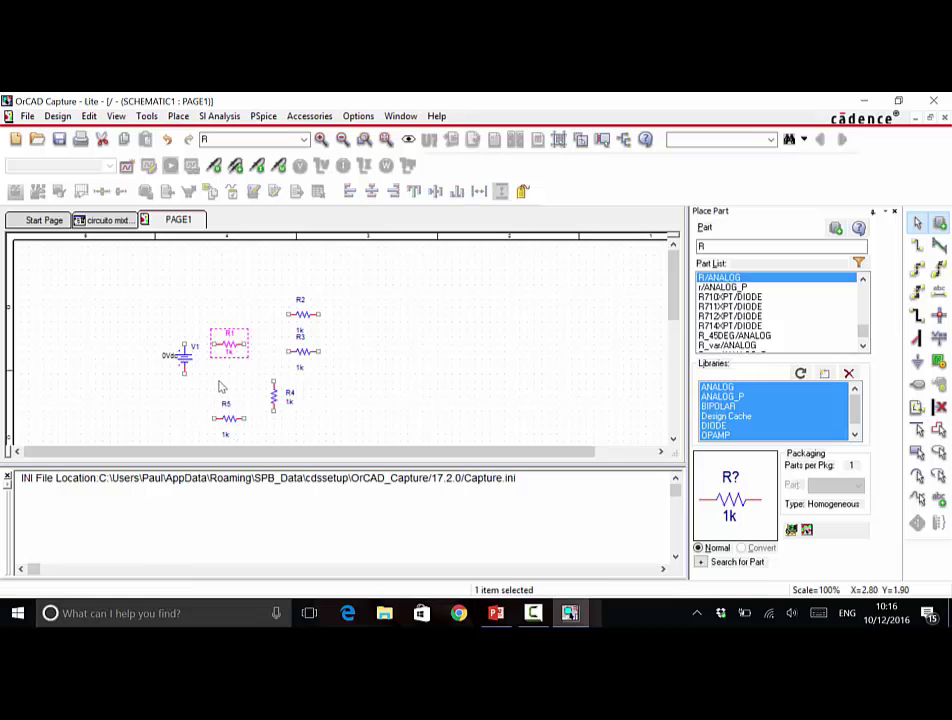
pyautogui.moveTo(181, 371); pyautogui.dragTo(175, 383)
pyautogui.click(240, 301)
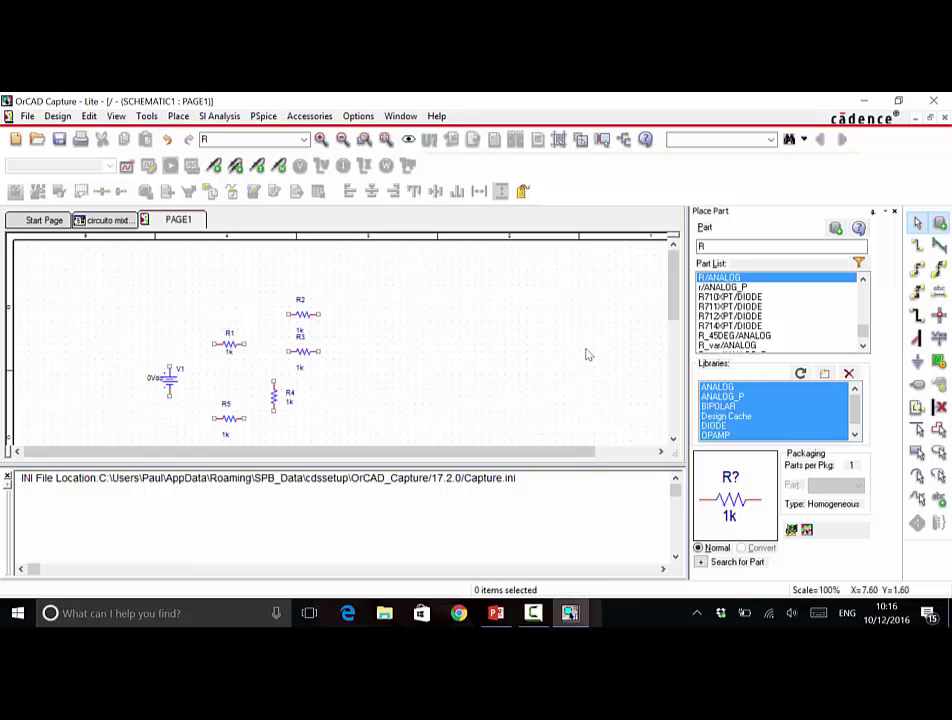
# - Place a 0/CAPSYM ground symbol directly below source V1
pyautogui.scroll(-1, 449, 229)
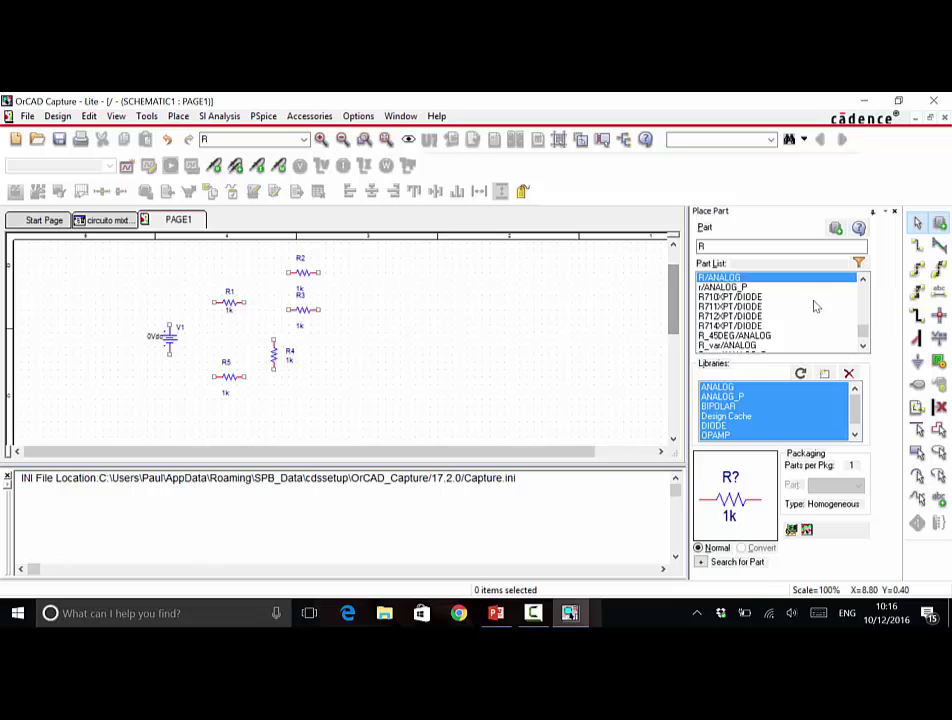
pyautogui.press('g')
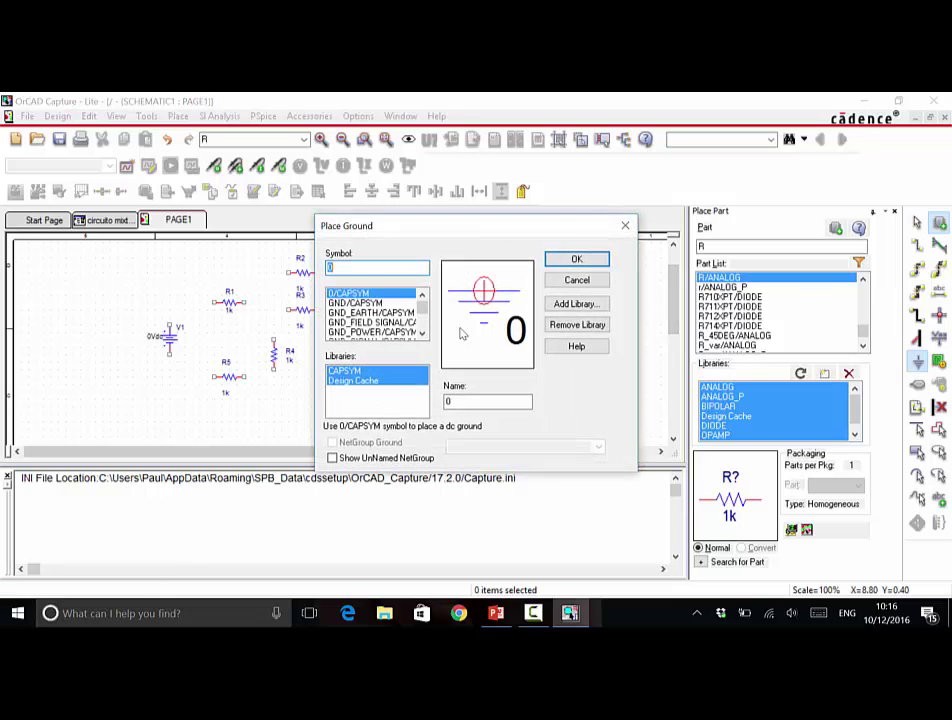
pyautogui.click(576, 259)
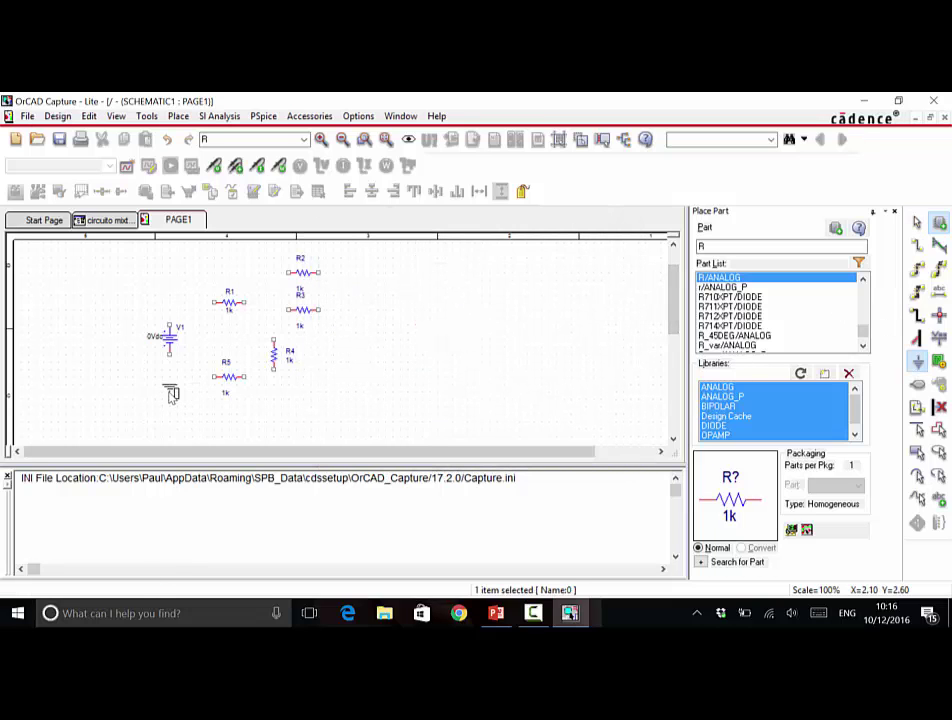
pyautogui.click(117, 296)
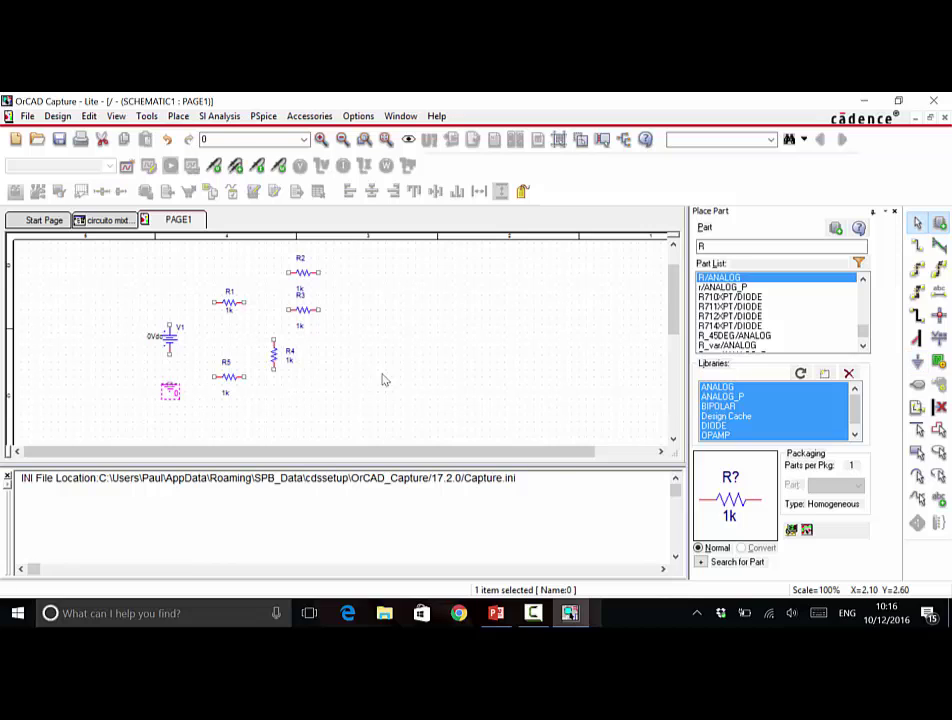
pyautogui.press('Escape')
# - Wire the positive terminal of V1 to R1, and the right end of R1 to the left end of R2
pyautogui.click(918, 247)
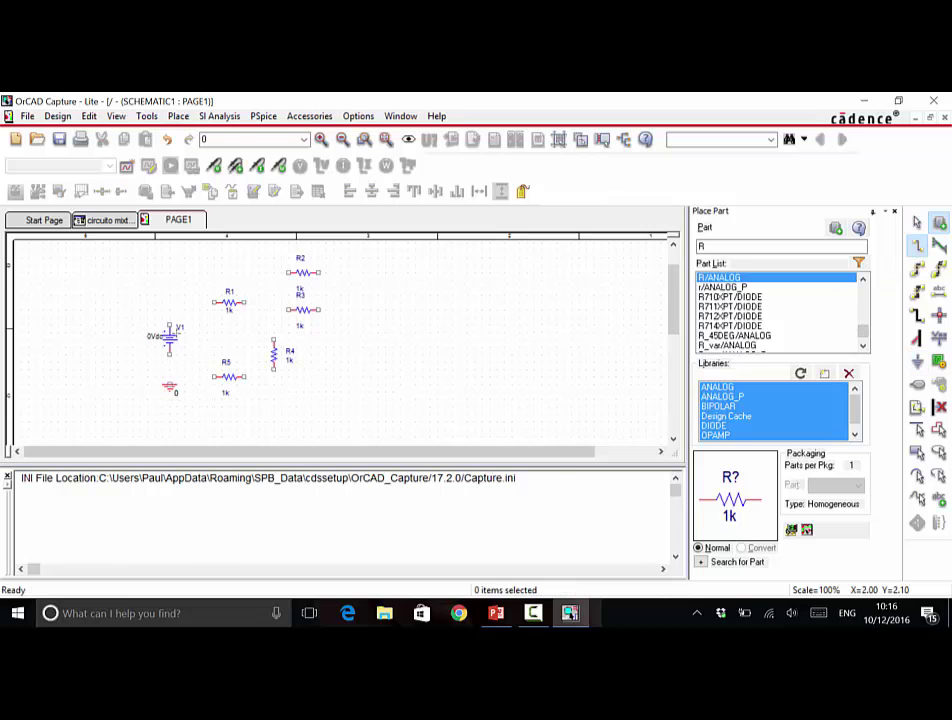
pyautogui.click(170, 325)
pyautogui.click(213, 302)
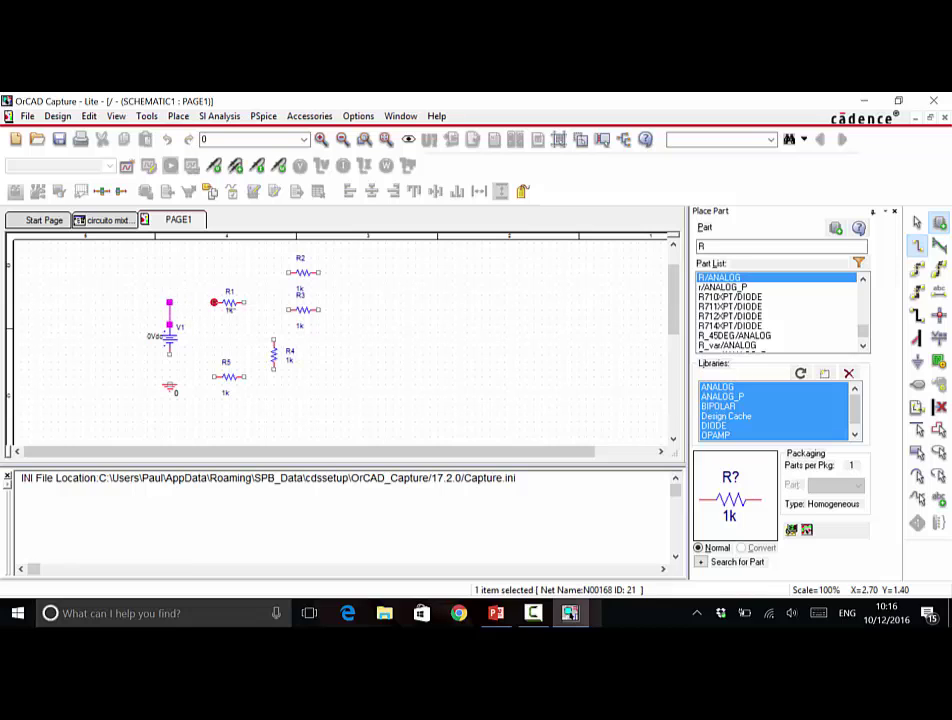
pyautogui.click(246, 302)
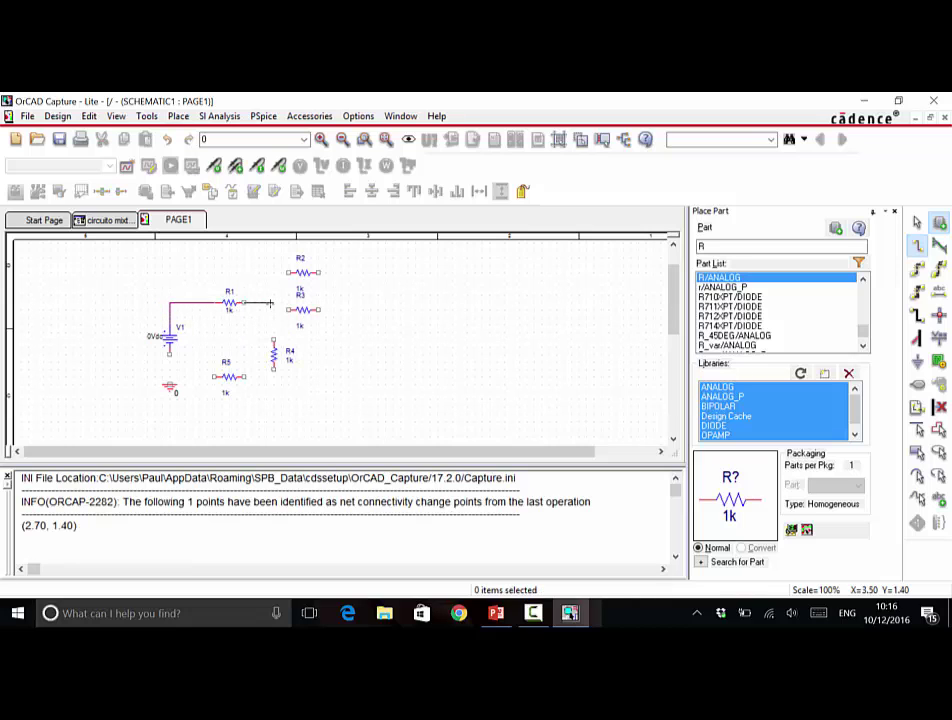
pyautogui.click(273, 302)
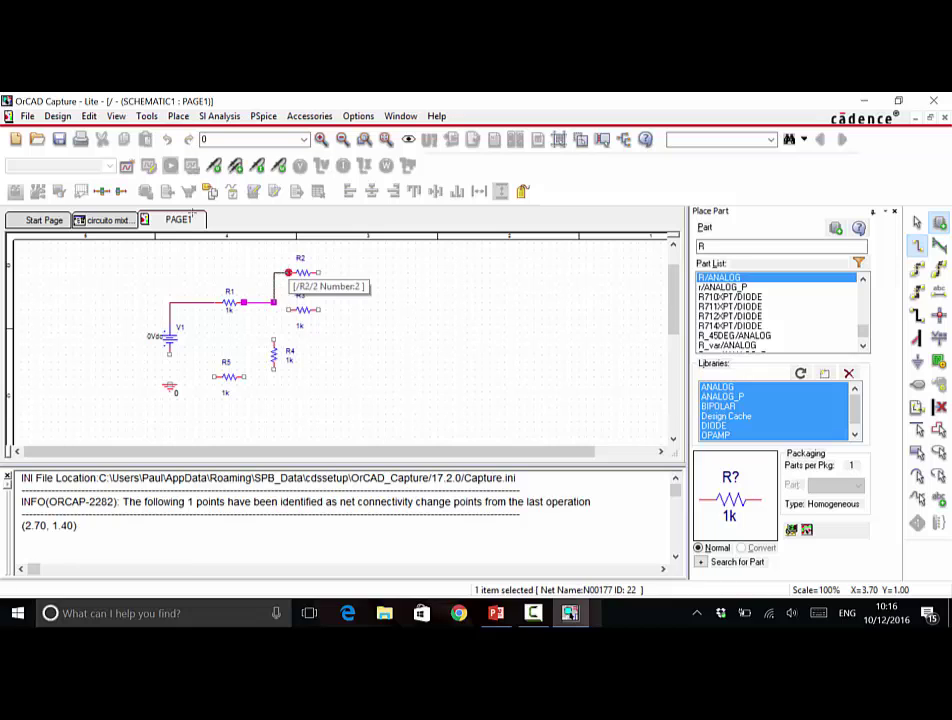
pyautogui.click(289, 272)
# - Wire the left end of R3 to the node between R1 and R2, and extend that node down to R4
pyautogui.click(289, 309)
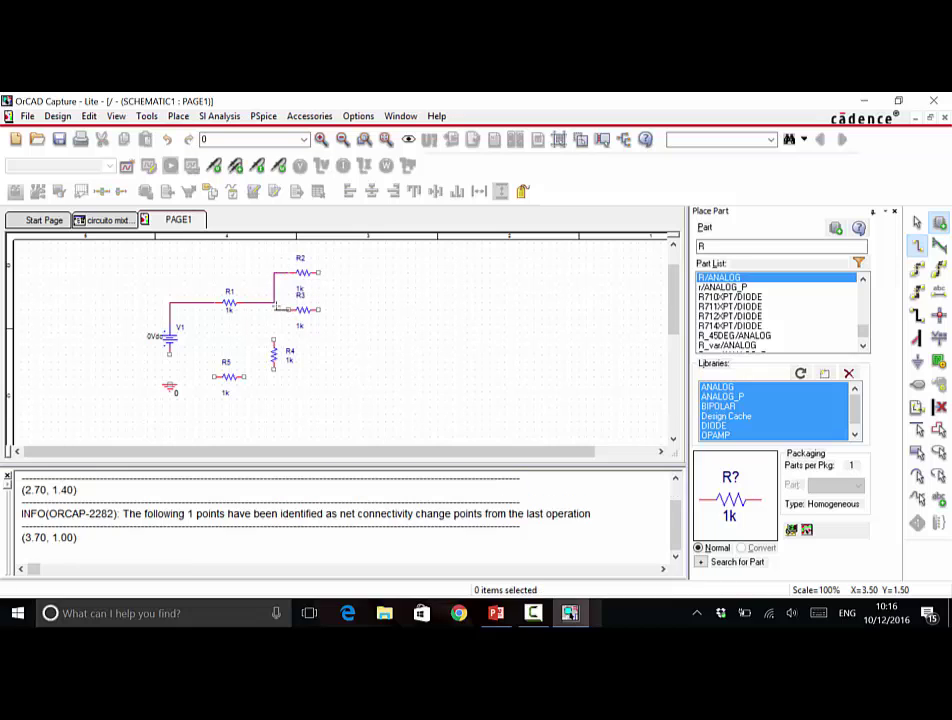
pyautogui.click(274, 302)
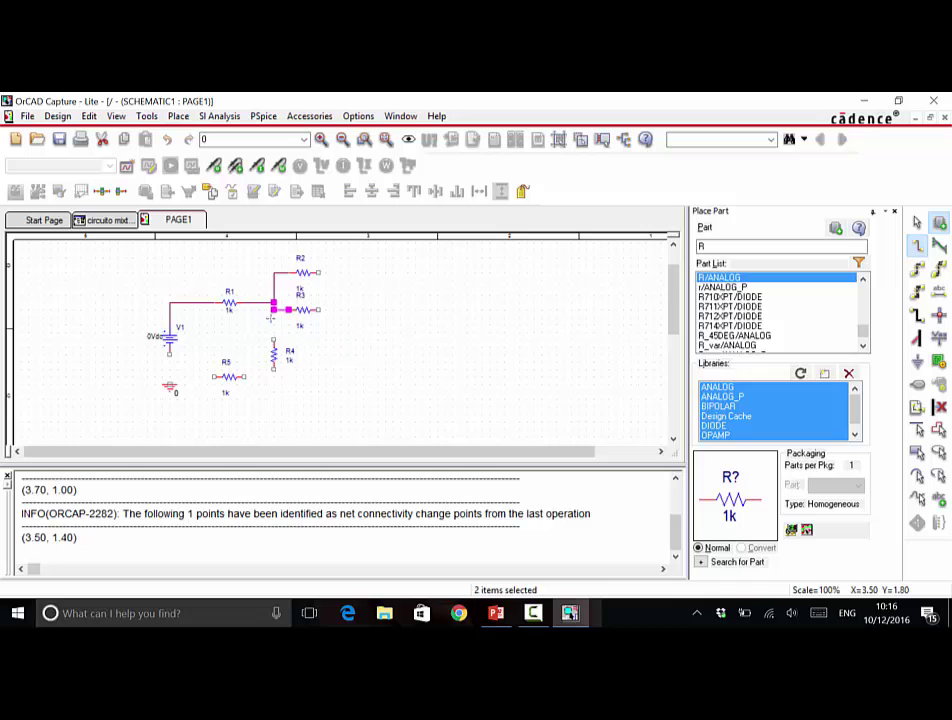
pyautogui.click(273, 312)
pyautogui.click(274, 338)
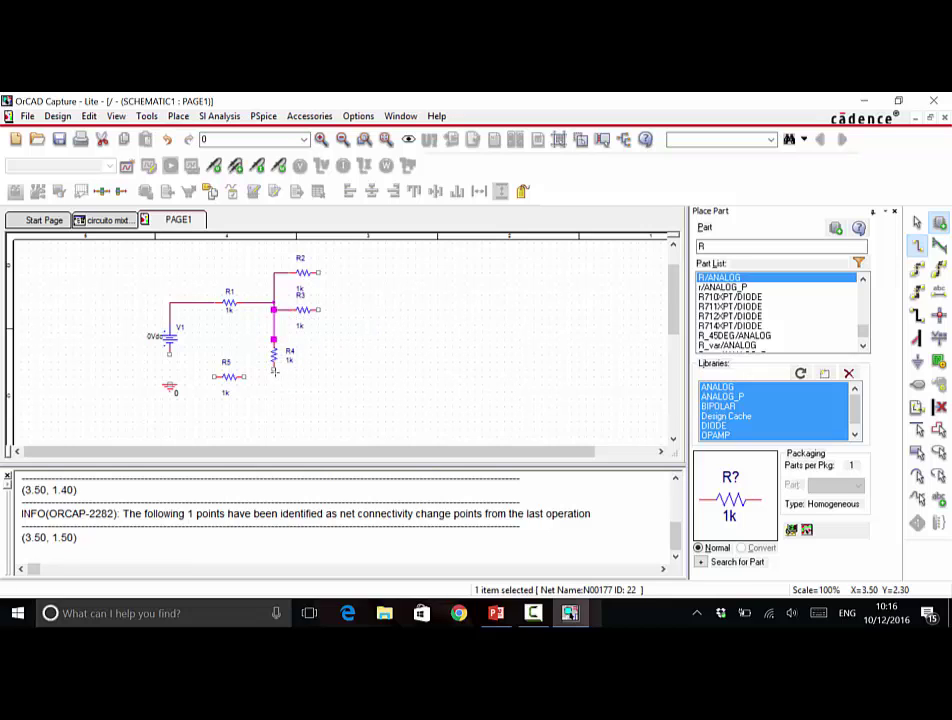
# - Wire the lower end of R4 to R5, and connect R5 and the negative terminal of V1 to the ground
pyautogui.click(273, 369)
pyautogui.click(245, 377)
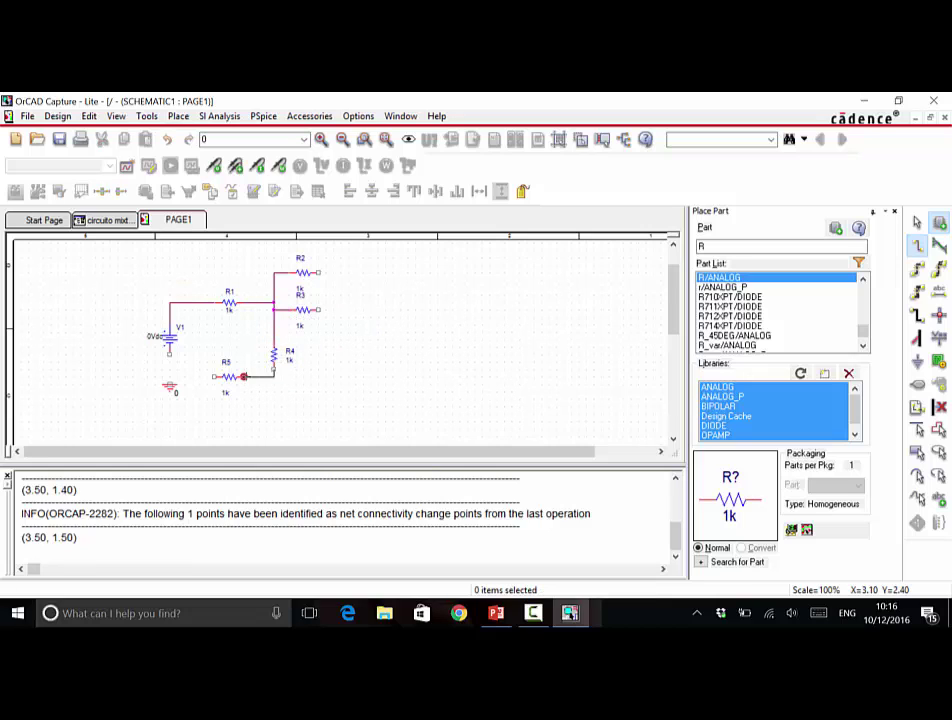
pyautogui.click(213, 377)
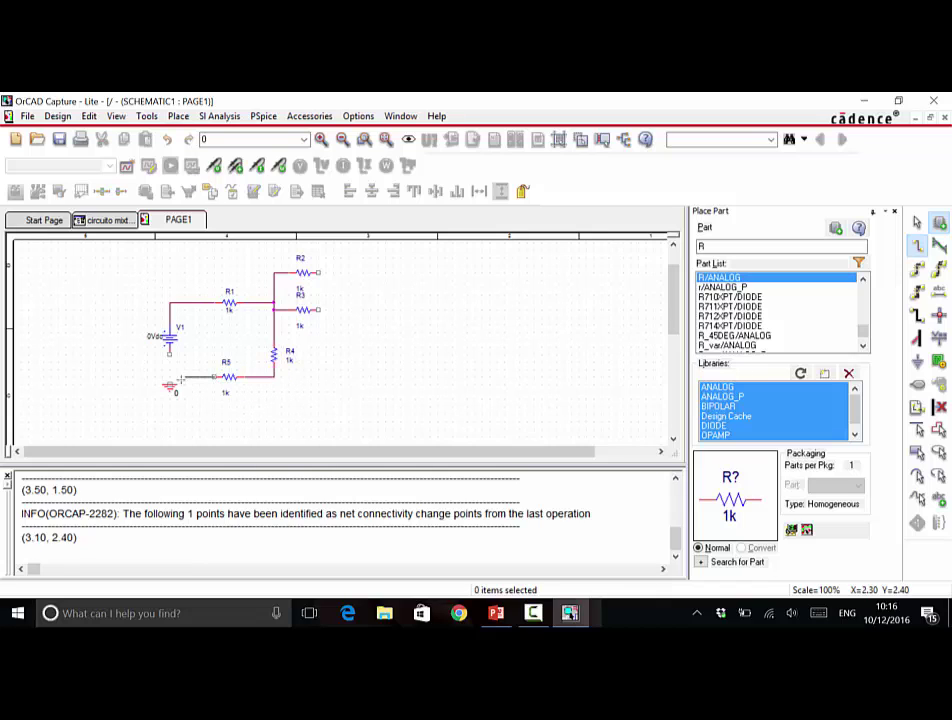
pyautogui.click(169, 384)
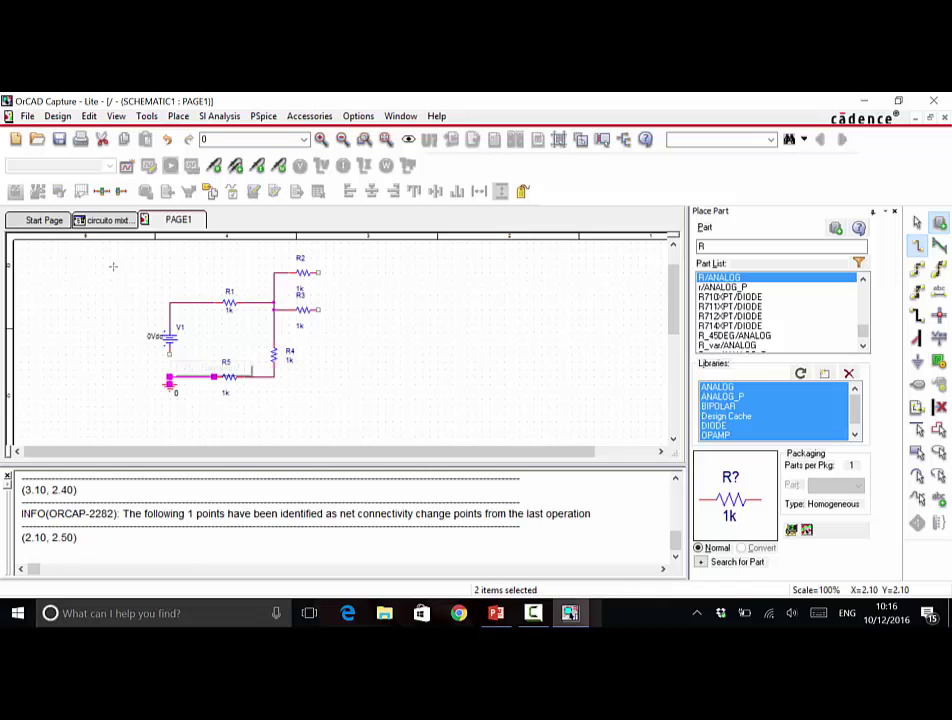
pyautogui.click(169, 354)
pyautogui.click(169, 377)
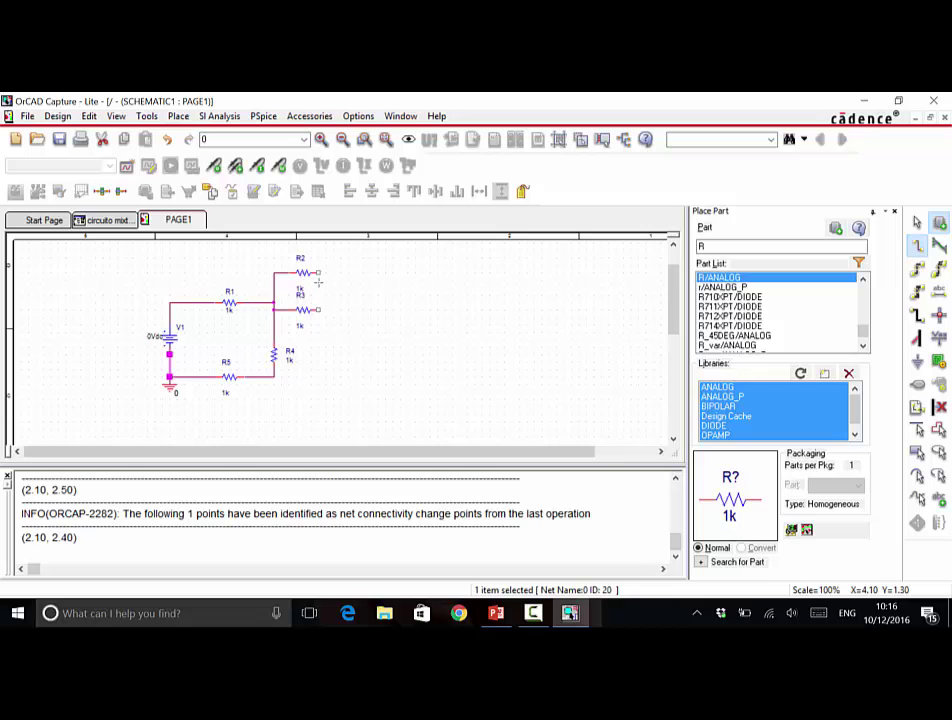
# - Join the right ends of R2 and R3, and wire them to the node between R4 and R5
pyautogui.moveTo(319, 271); pyautogui.dragTo(319, 310)
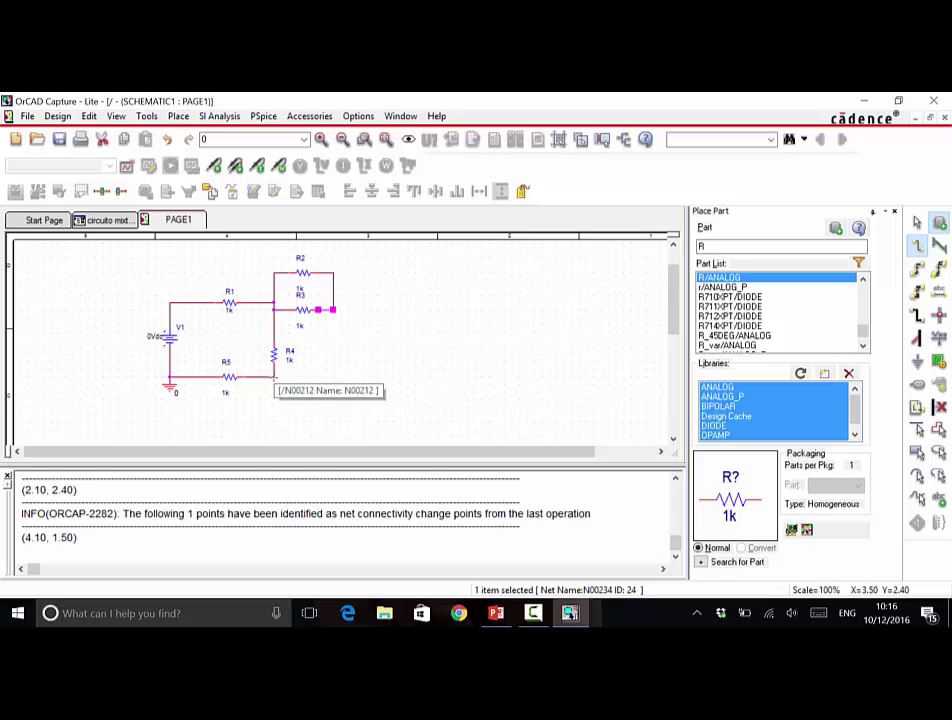
pyautogui.moveTo(278, 378); pyautogui.dragTo(334, 311)
pyautogui.click(358, 369)
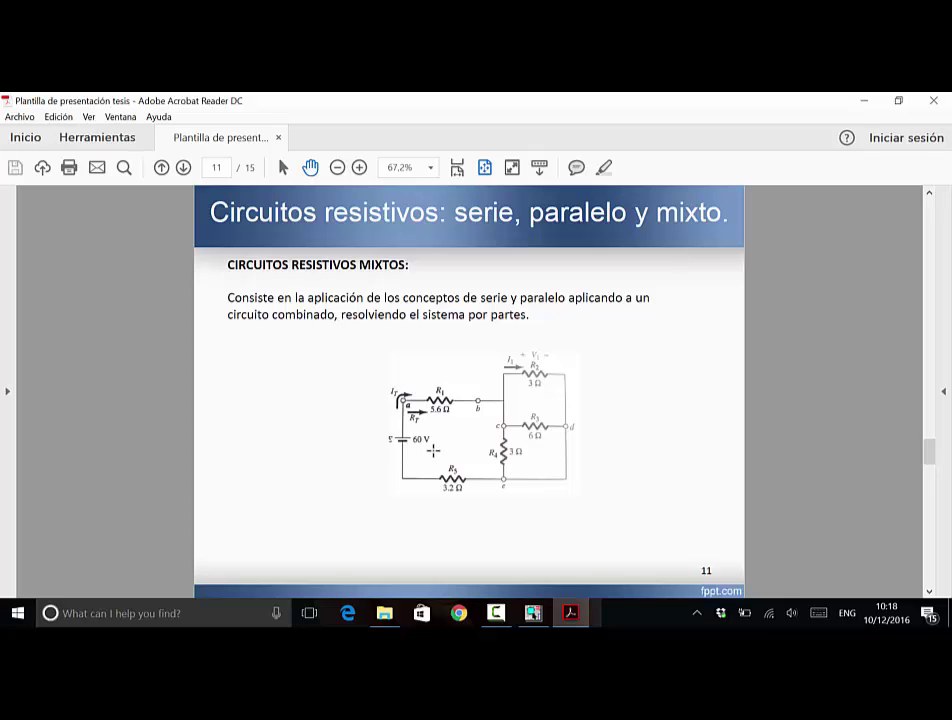
# - Return to OrCAD Capture and set the voltage of source V1 to 60Vdc and the value of R1 to 5.6
pyautogui.hotkey('alt', 'Tab')
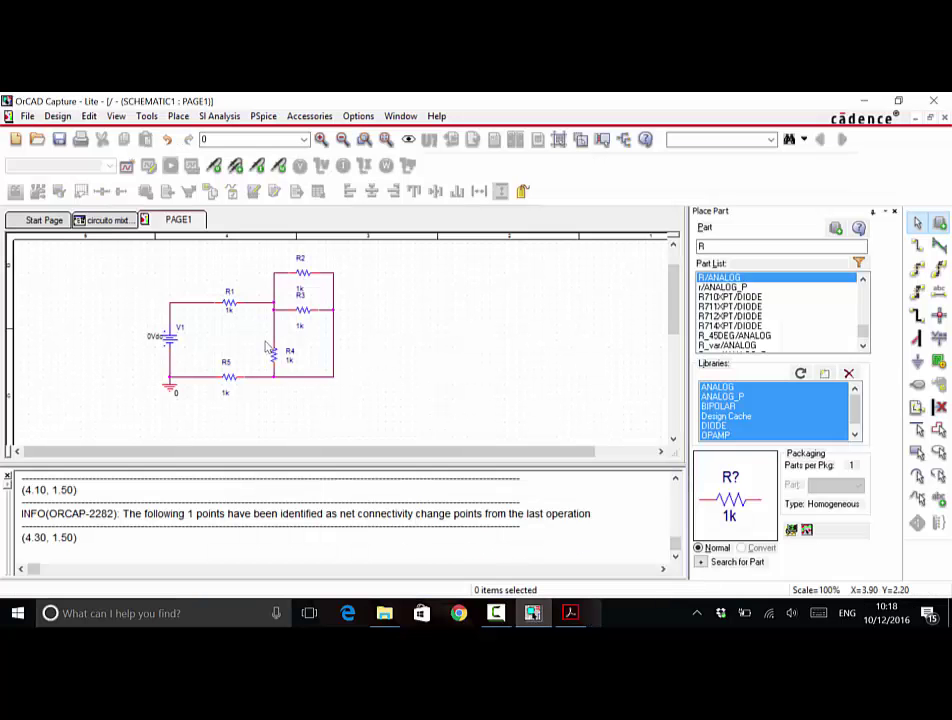
pyautogui.doubleClick(155, 336)
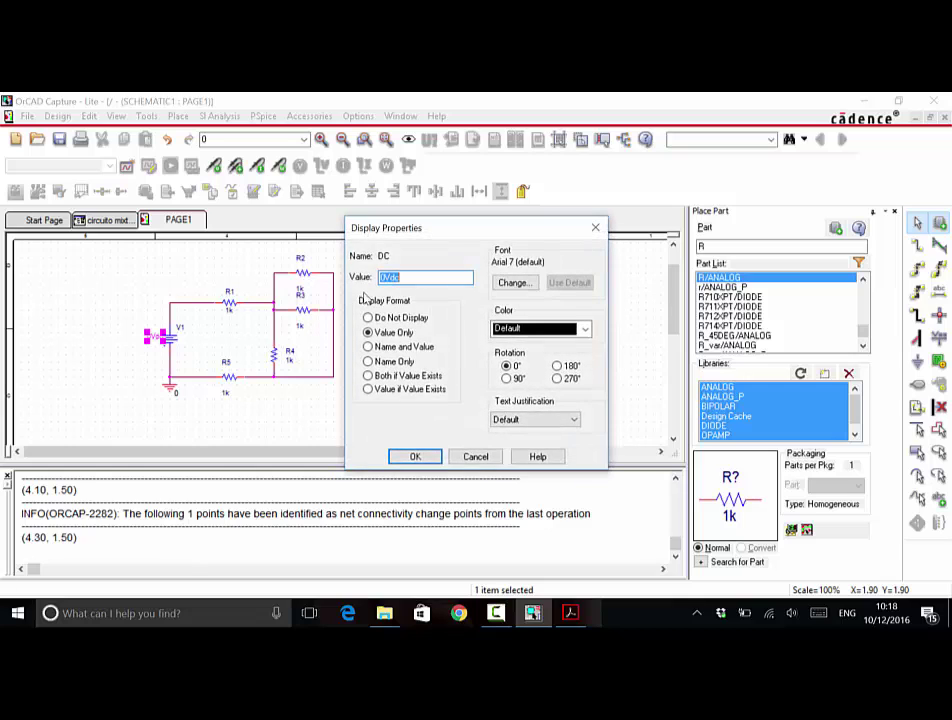
pyautogui.click(385, 281)
pyautogui.click(415, 456)
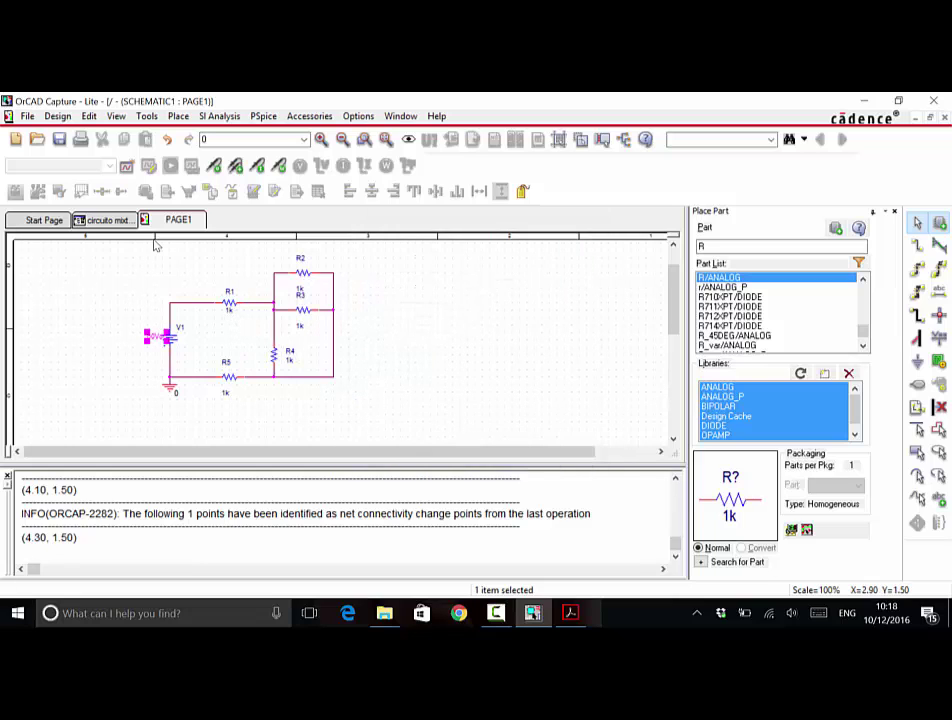
pyautogui.doubleClick(229, 308)
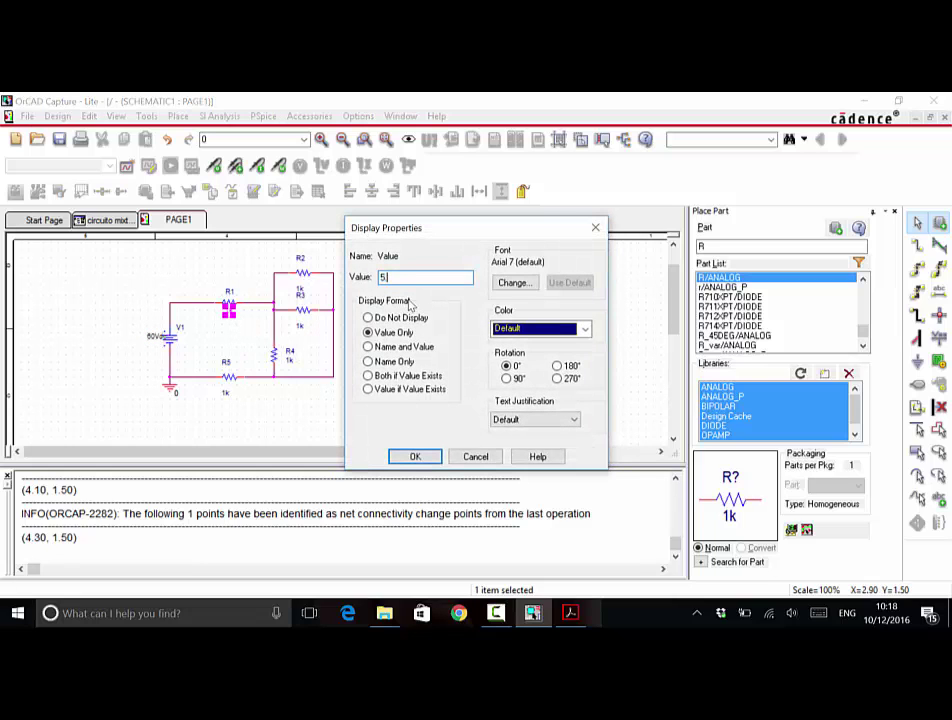
pyautogui.press('Return')
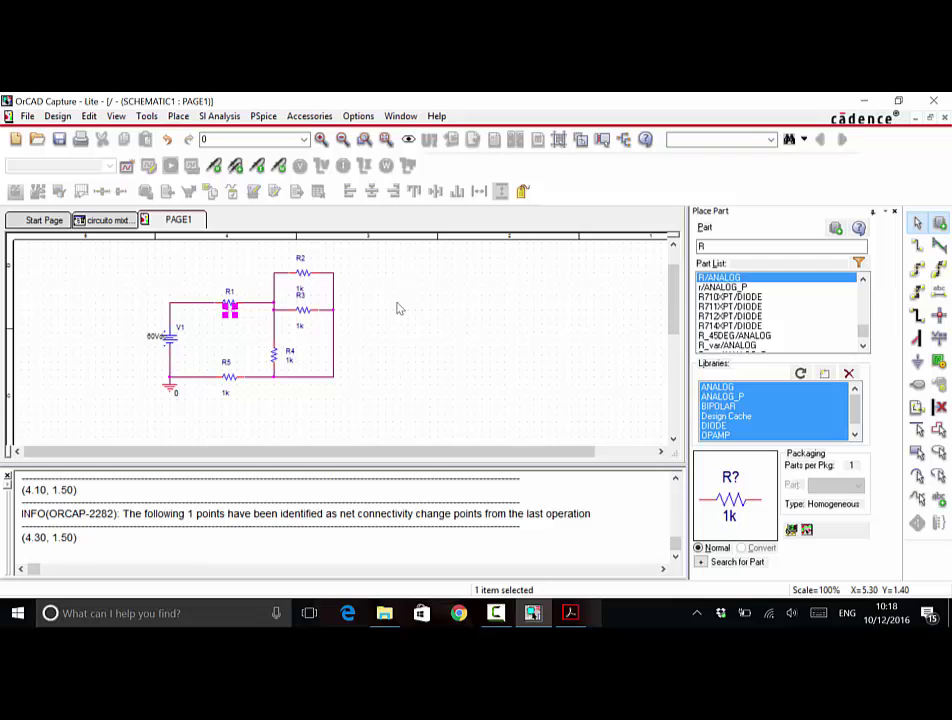
# - Check the resistor values in the PDF diagram in Acrobat Reader, and in OrCAD Capture set R2 to 3 and R3 to 6
pyautogui.click(570, 612)
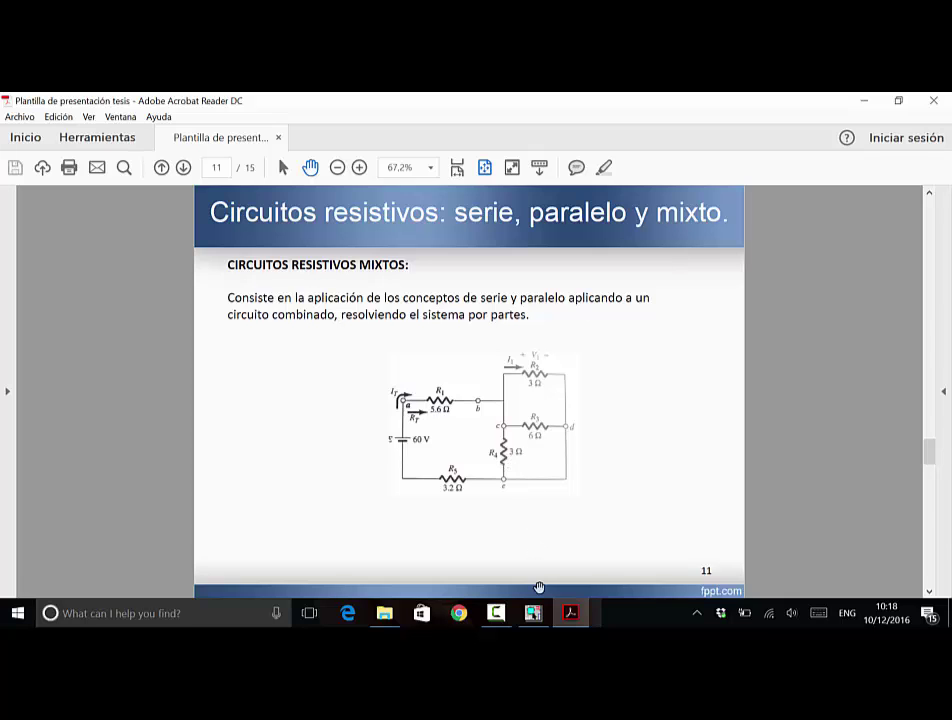
pyautogui.click(532, 612)
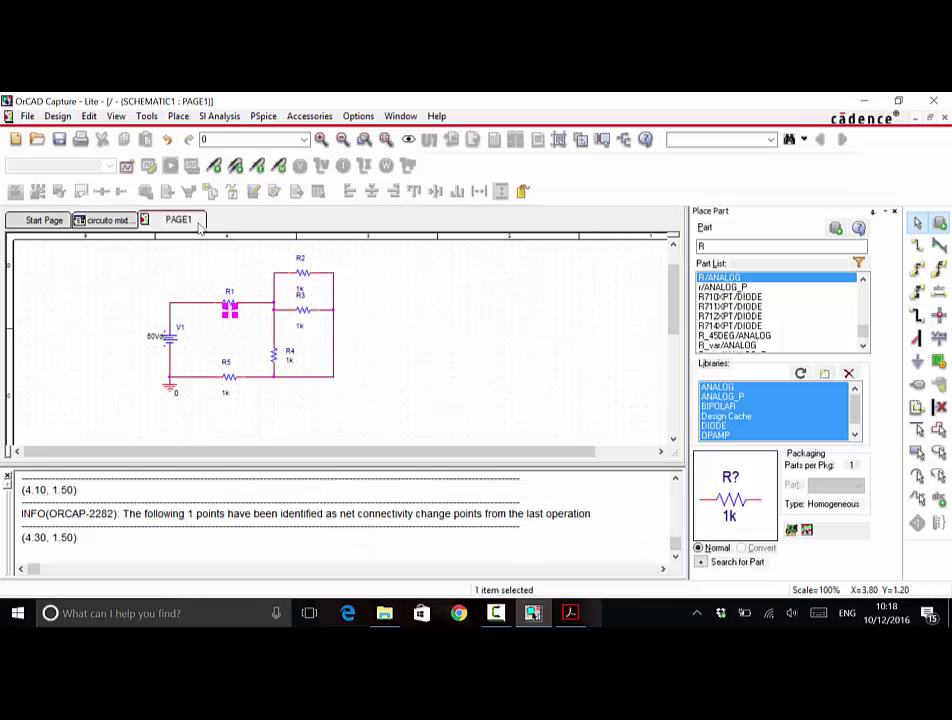
pyautogui.click(299, 287)
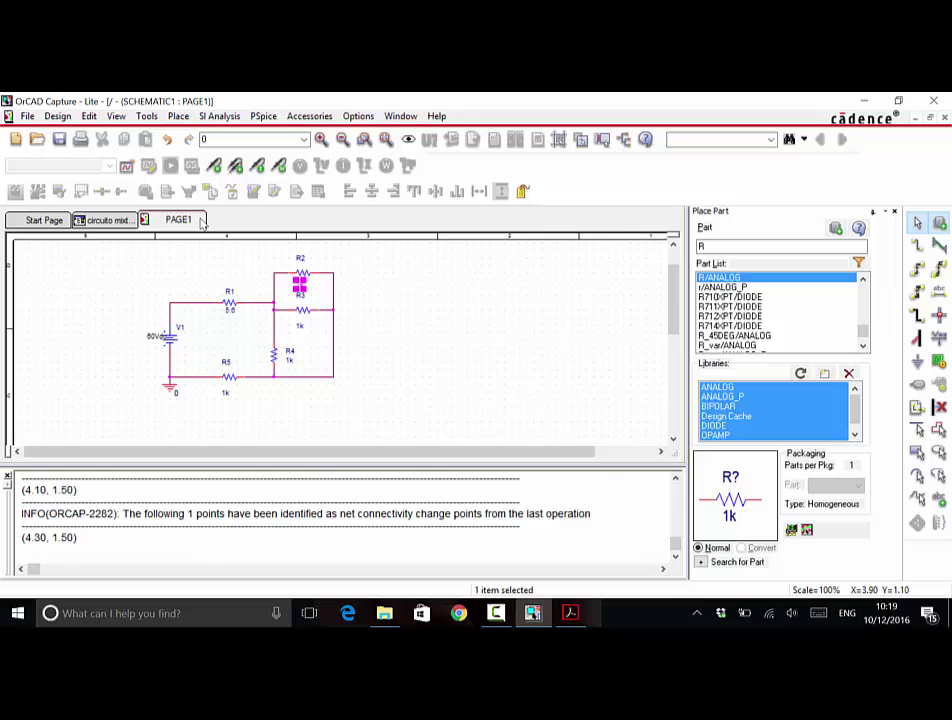
pyautogui.doubleClick(299, 285)
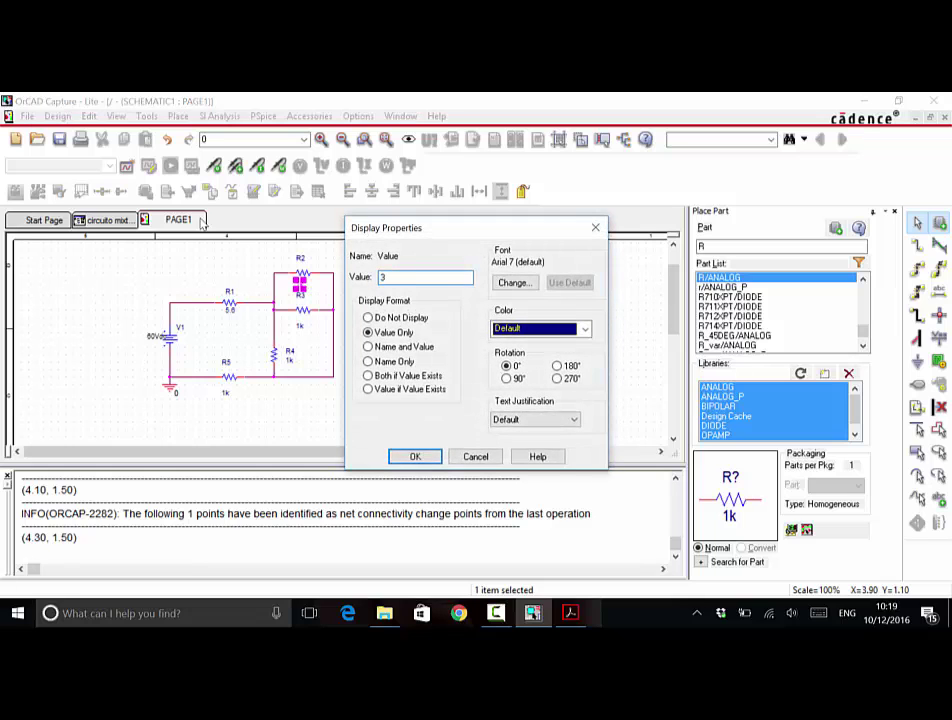
pyautogui.press('Return')
pyautogui.doubleClick(299, 328)
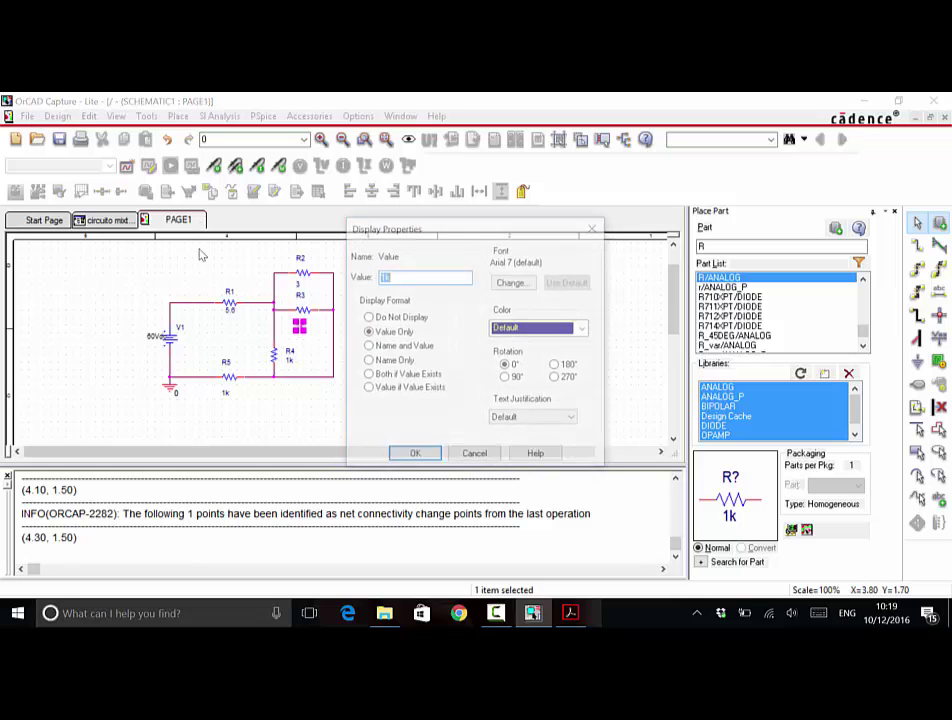
pyautogui.write('6')
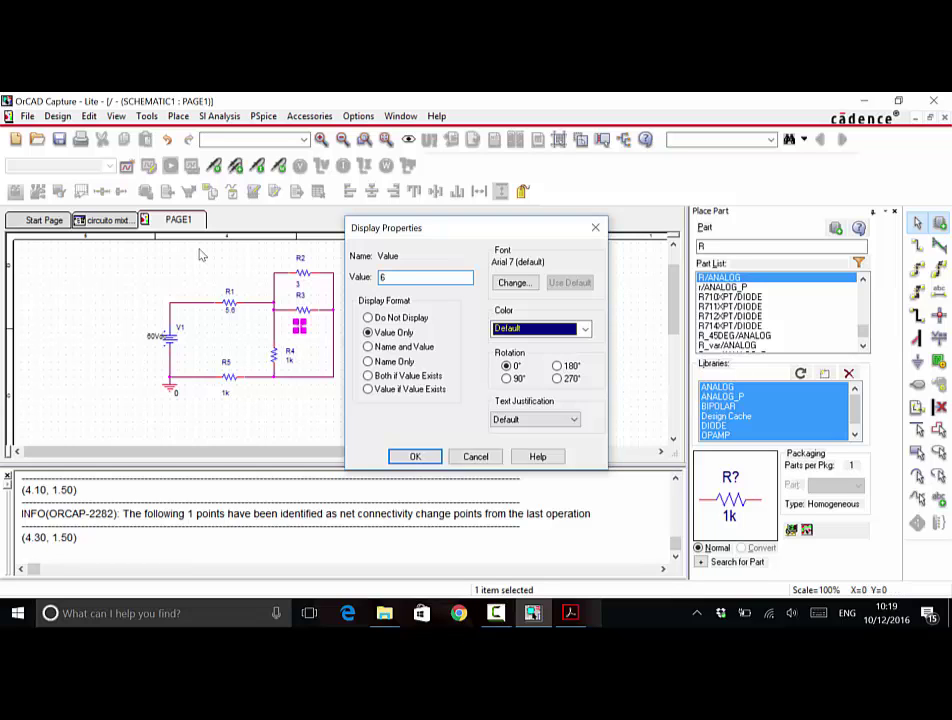
pyautogui.press('Return')
# - Set the value of R4 to 3 and the value of R5 to 3.2
pyautogui.doubleClick(291, 362)
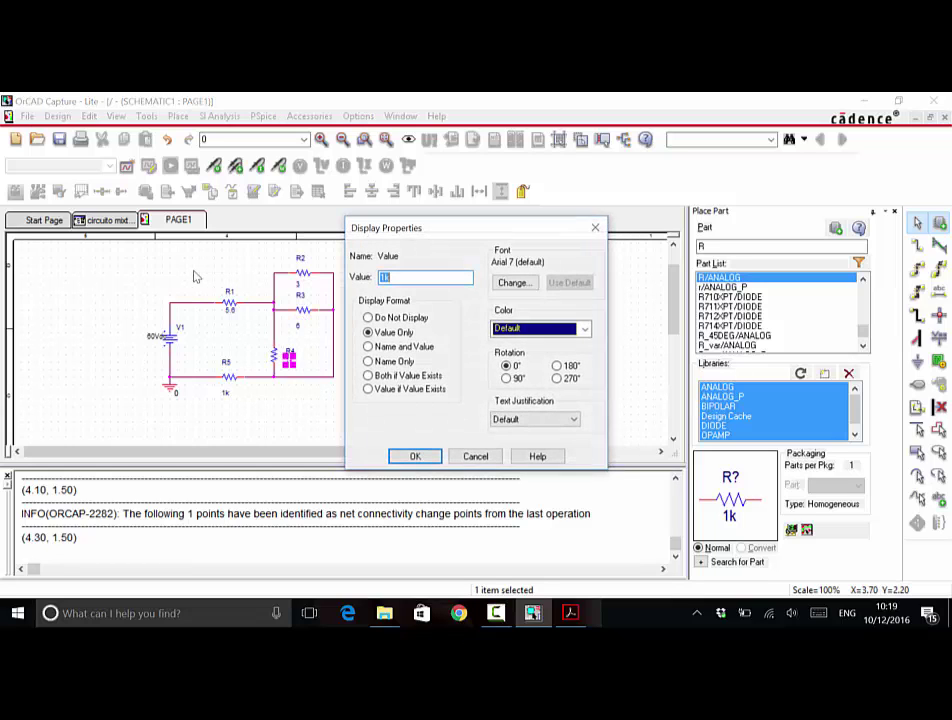
pyautogui.press('Return')
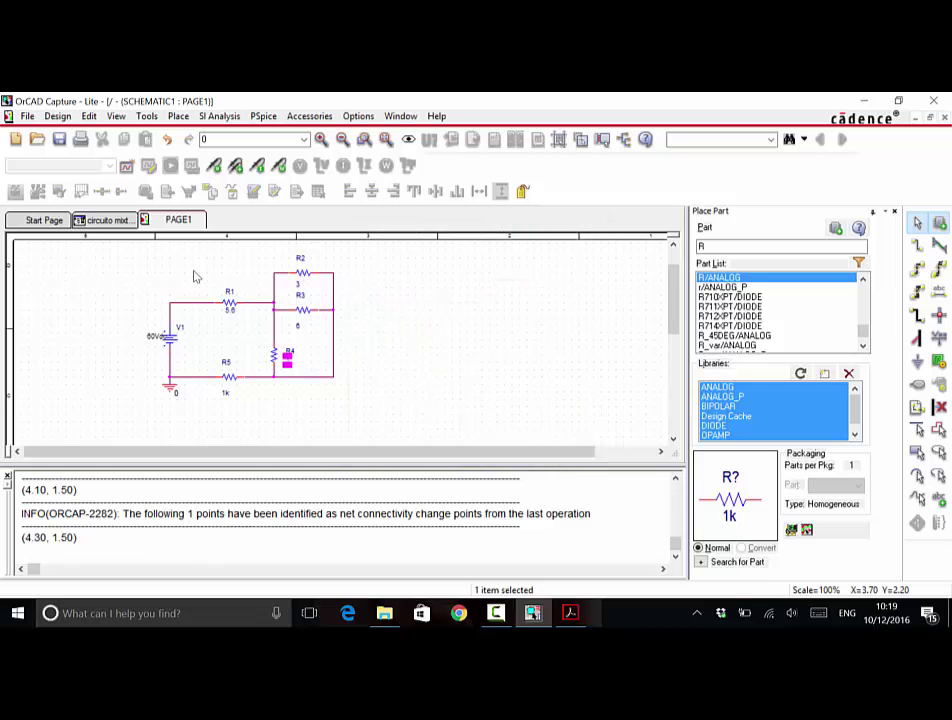
pyautogui.click(270, 391)
pyautogui.doubleClick(234, 399)
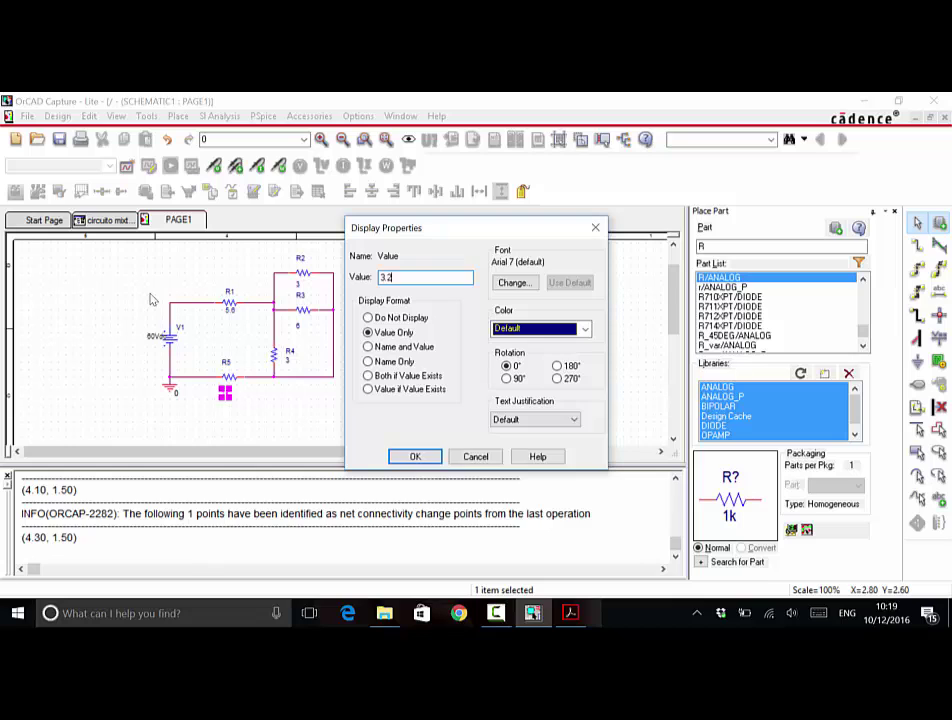
pyautogui.click(415, 456)
# - Reposition the value text of R3 and R4 and the R4 reference label closer to their resistor symbols
pyautogui.click(268, 290)
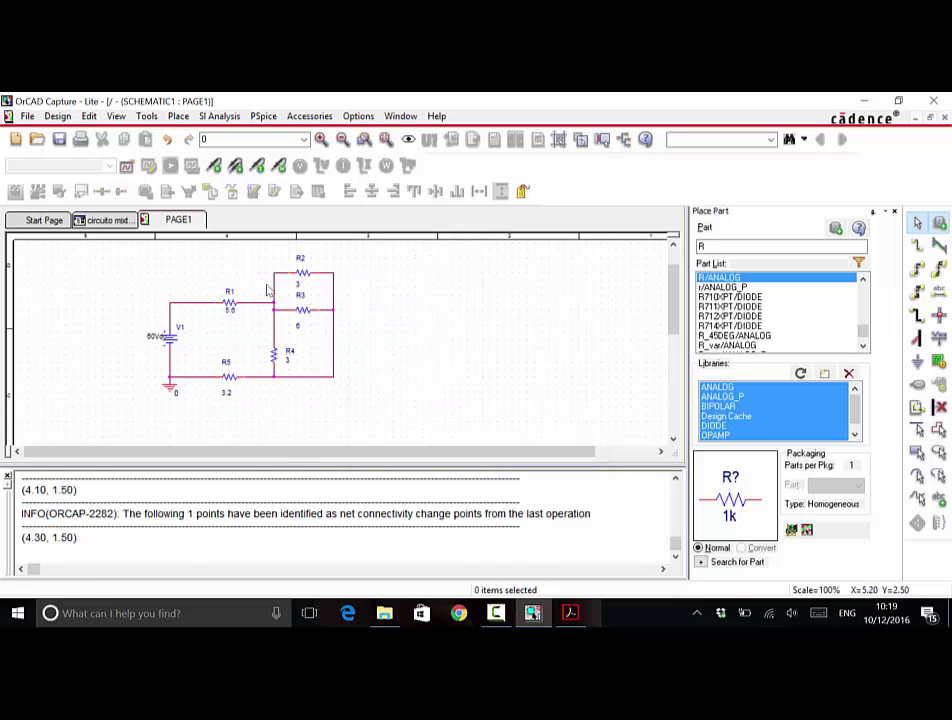
pyautogui.click(299, 326)
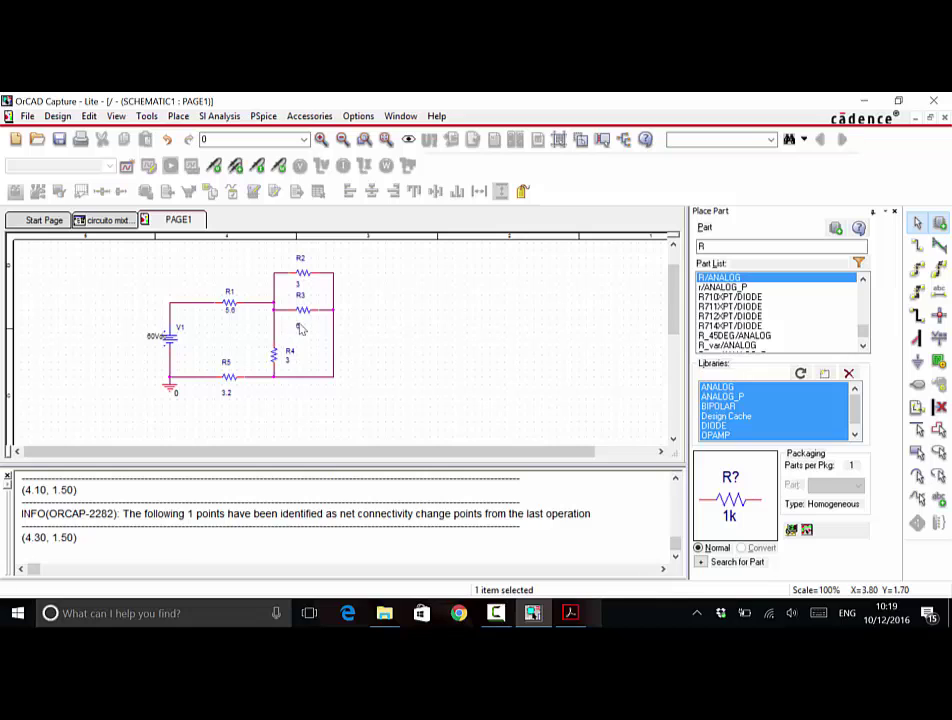
pyautogui.click(402, 353)
pyautogui.click(288, 369)
pyautogui.click(348, 372)
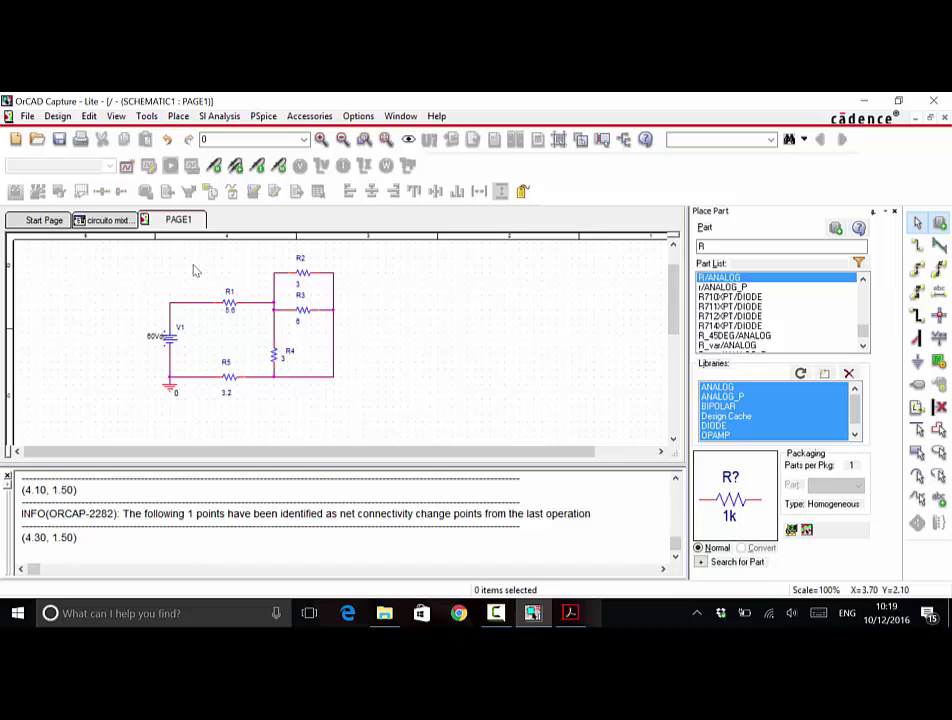
pyautogui.click(288, 350)
pyautogui.click(249, 286)
# - Create a simulation profile named bias and set its analysis type to Bias Point
pyautogui.click(126, 165)
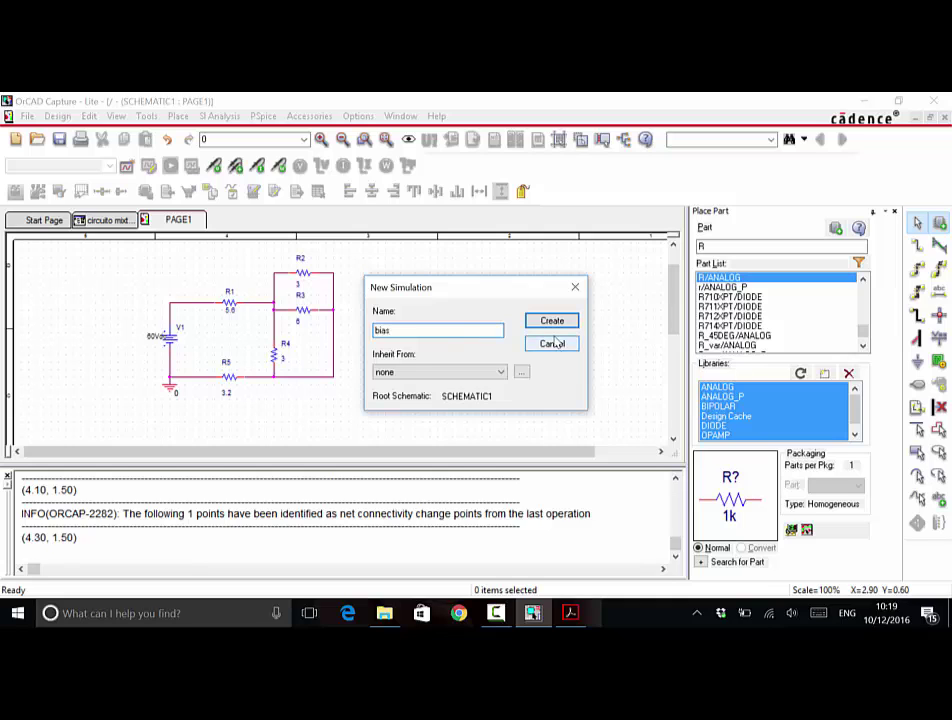
pyautogui.press('Return')
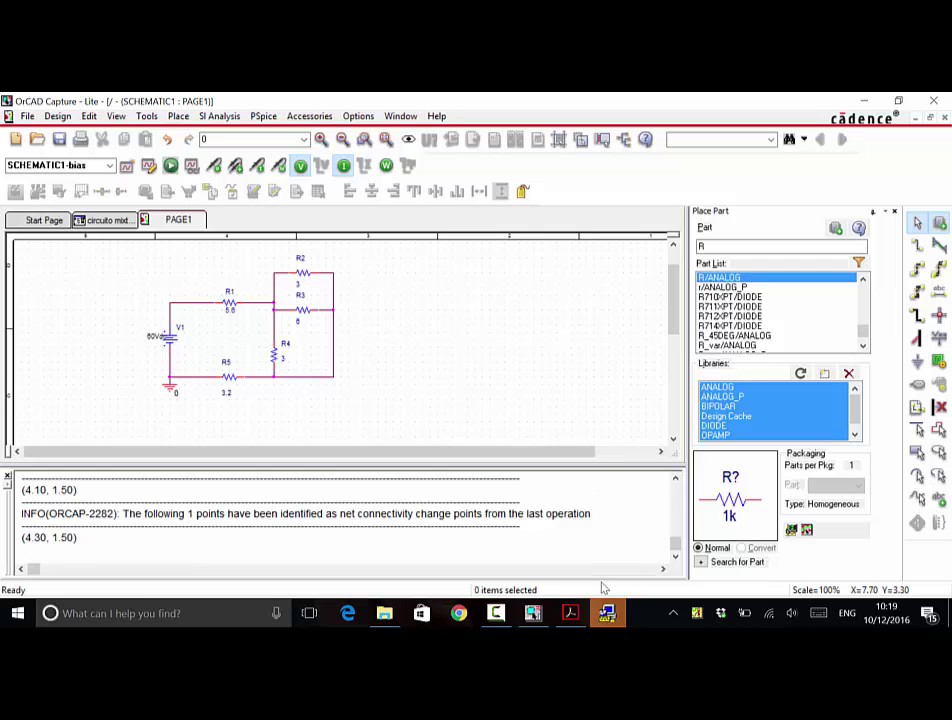
pyautogui.click(392, 267)
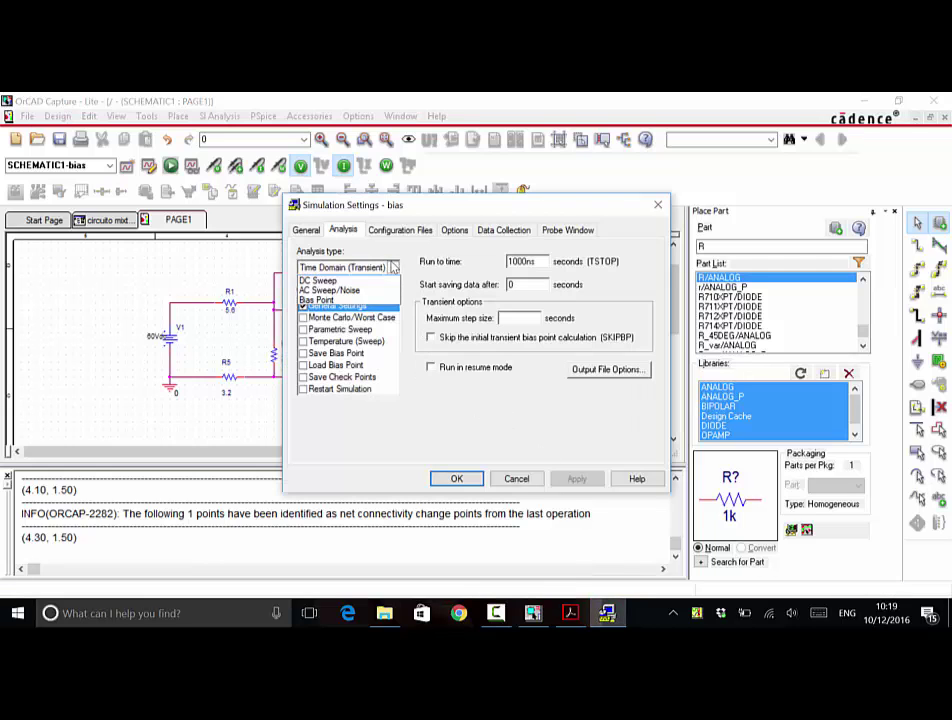
pyautogui.click(340, 310)
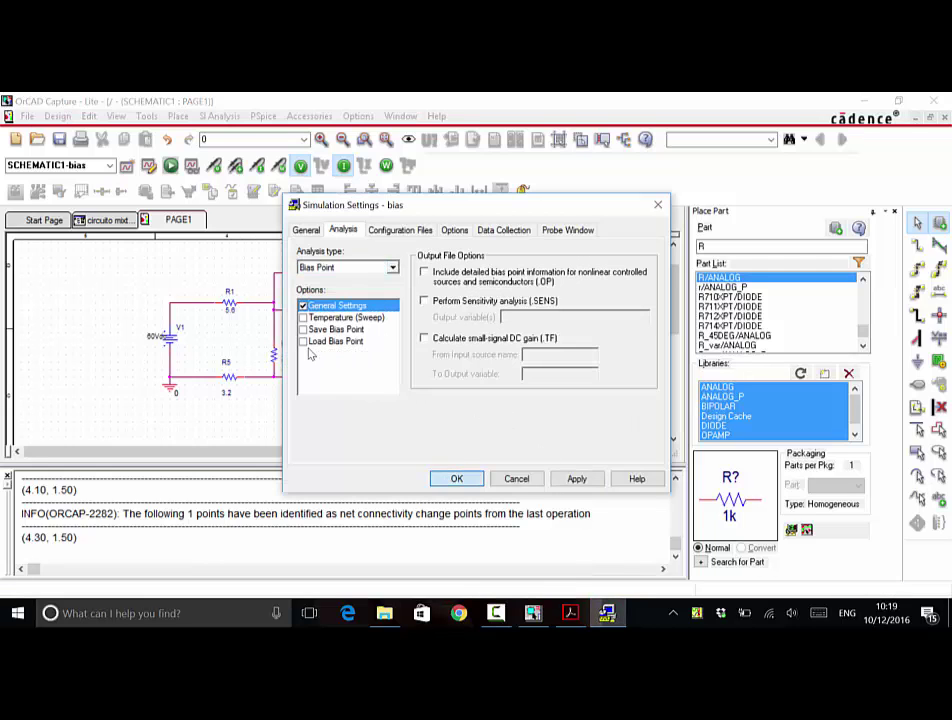
pyautogui.click(456, 478)
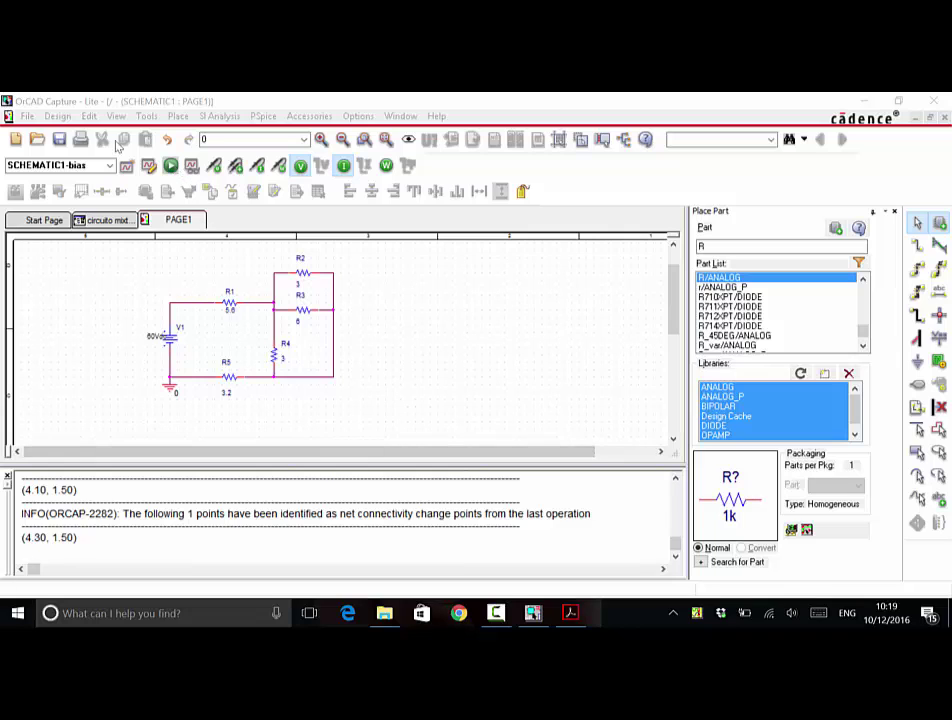
# - Run the bias point simulation and close the PSpice A/D results window
pyautogui.press('F11')
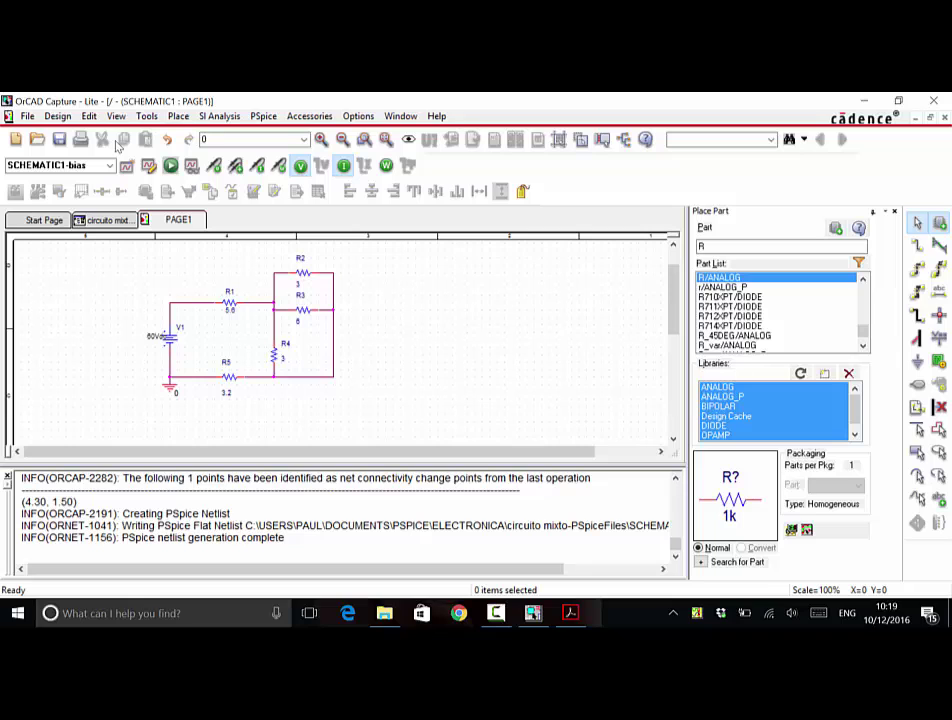
pyautogui.click(170, 165)
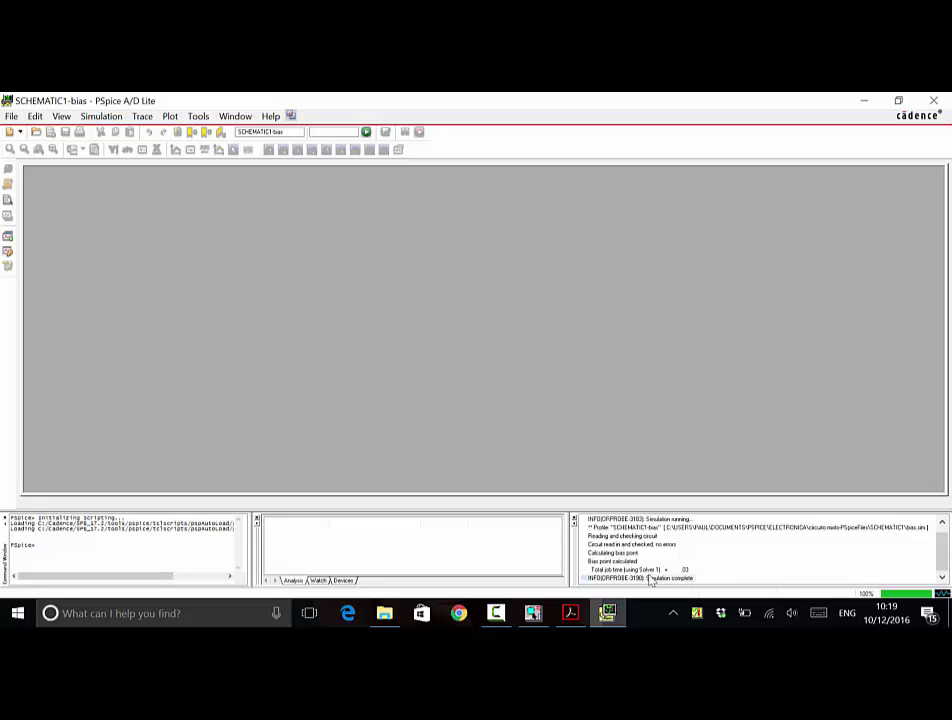
pyautogui.click(933, 102)
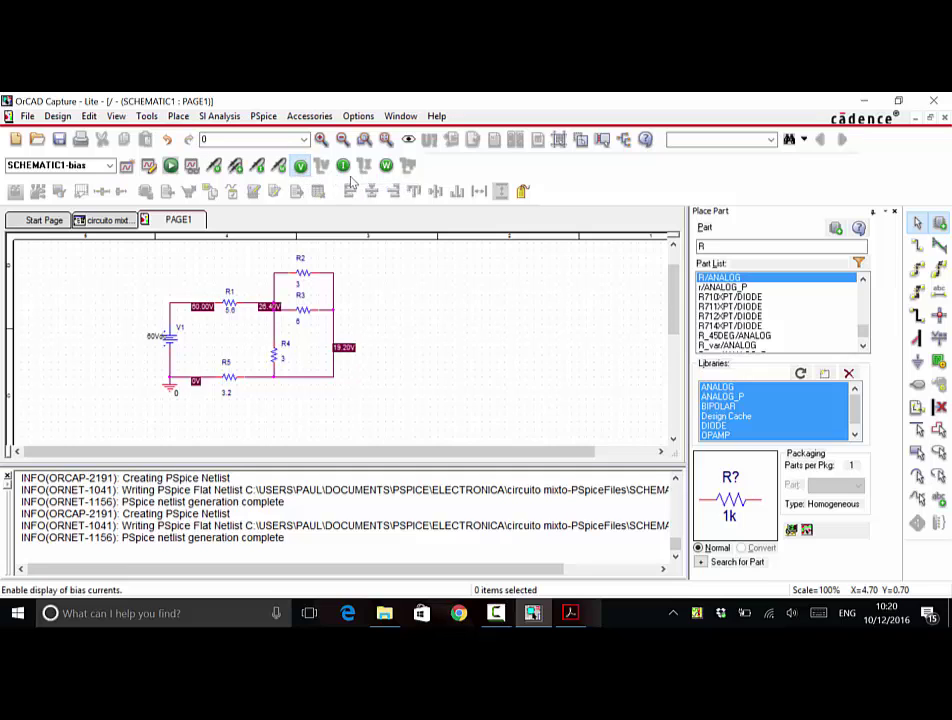
# - Display the bias currents on the schematic in place of the voltages, and switch to showing only the power values
pyautogui.click(343, 166)
pyautogui.click(300, 166)
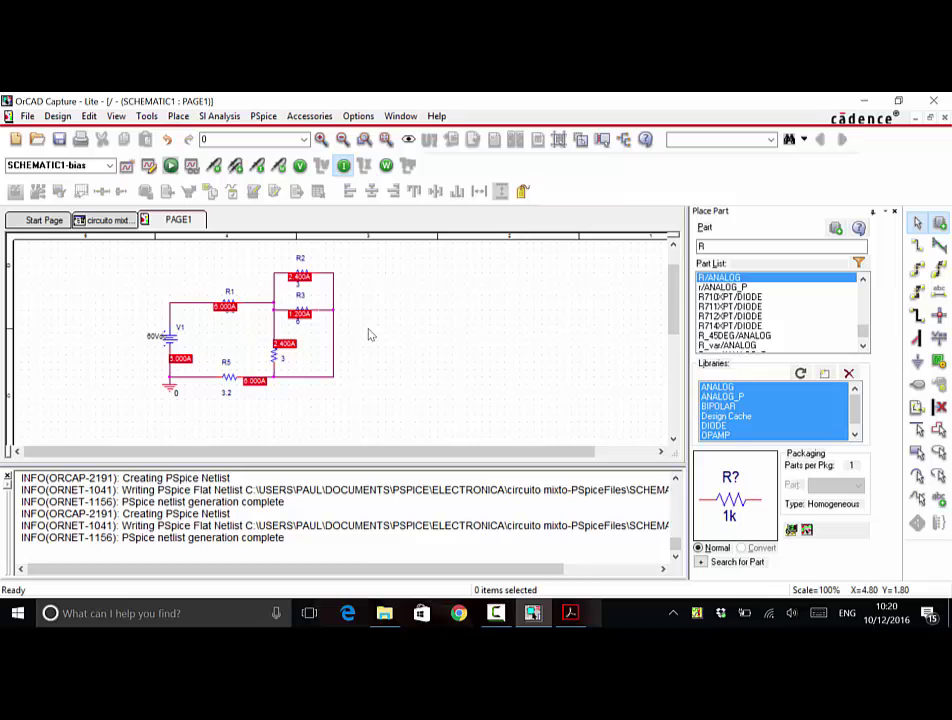
pyautogui.click(385, 165)
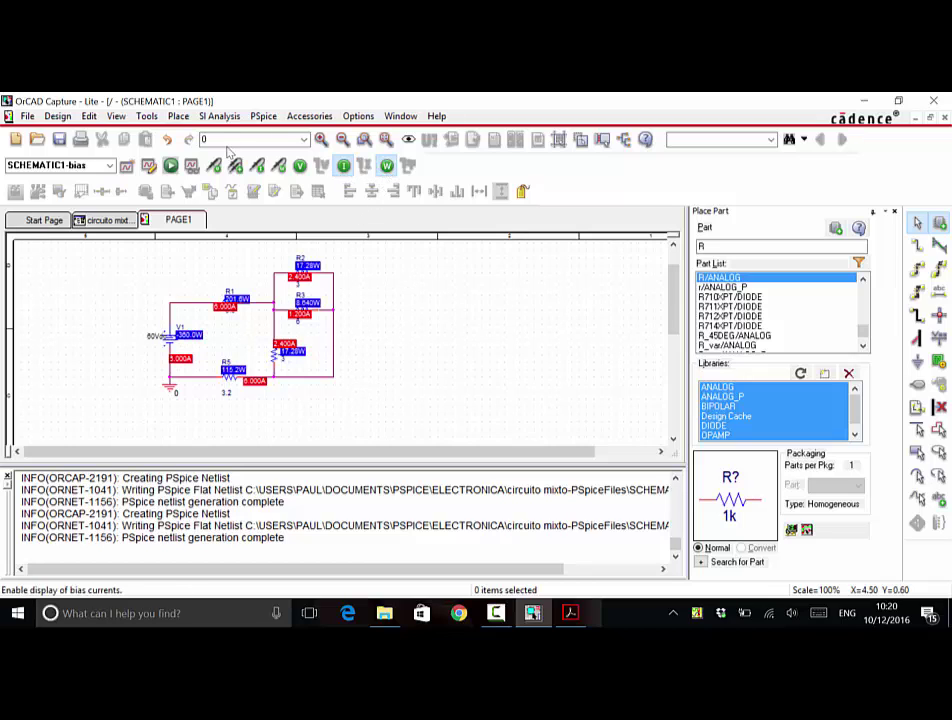
pyautogui.click(343, 165)
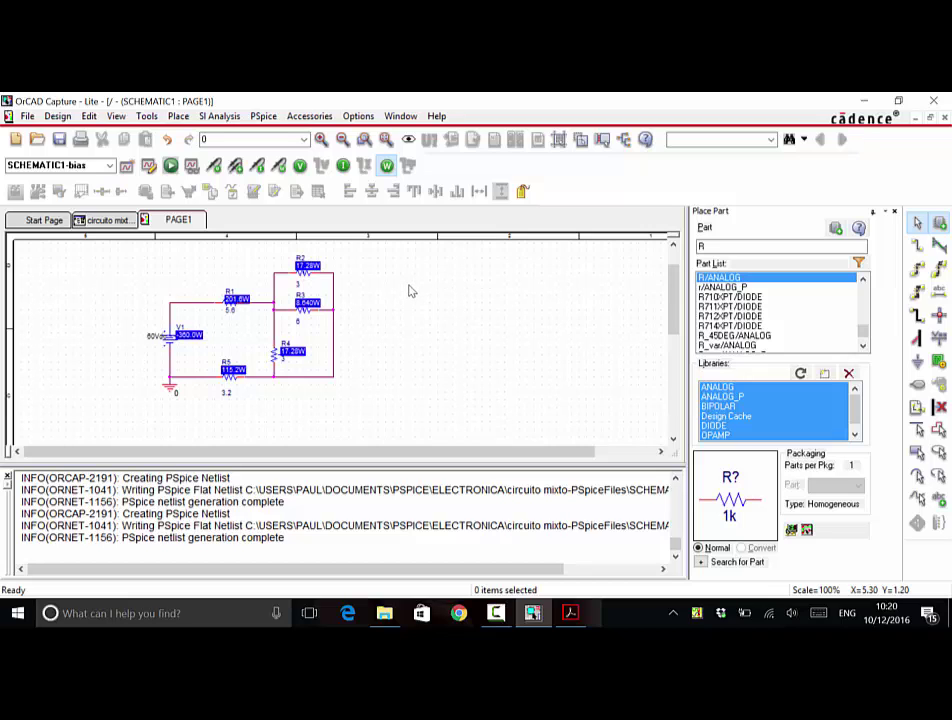
# - Replace the power values with the bias currents, and switch the schematic to showing only the bias voltages
pyautogui.click(385, 165)
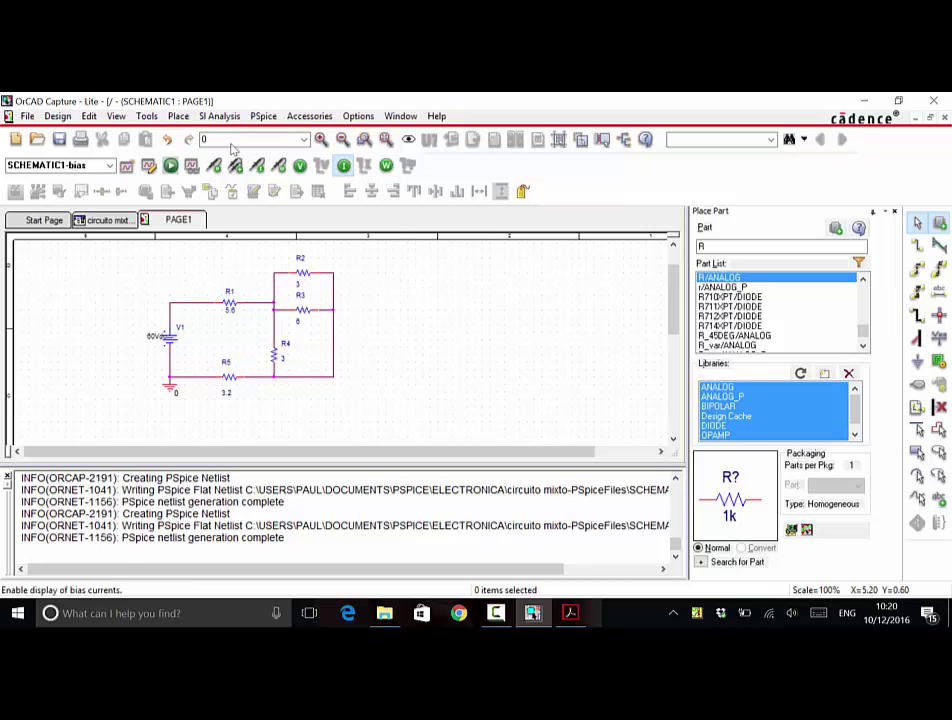
pyautogui.click(343, 165)
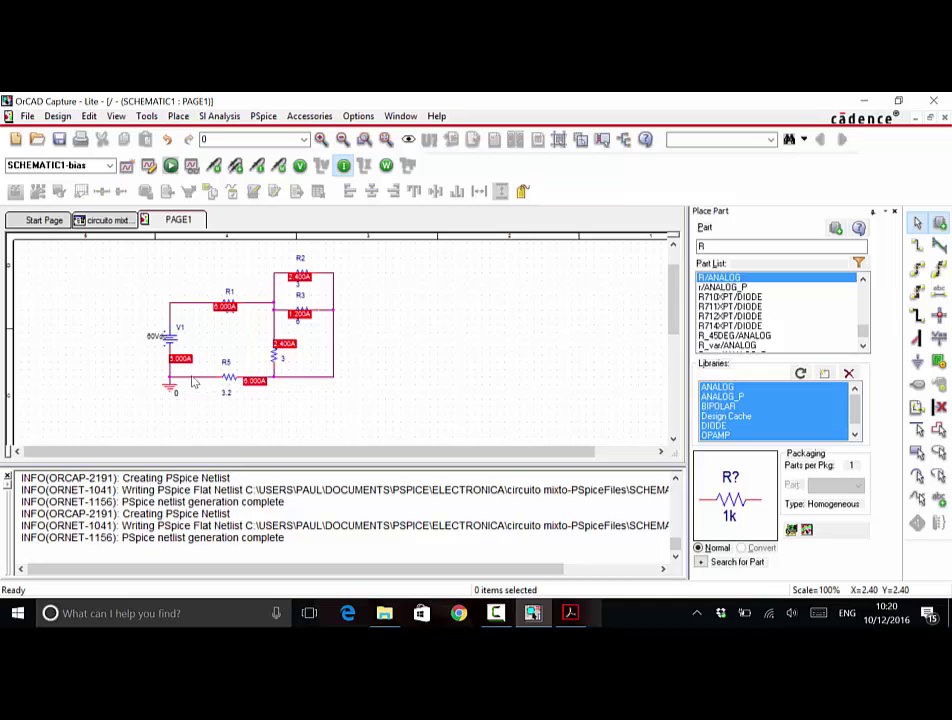
pyautogui.click(301, 166)
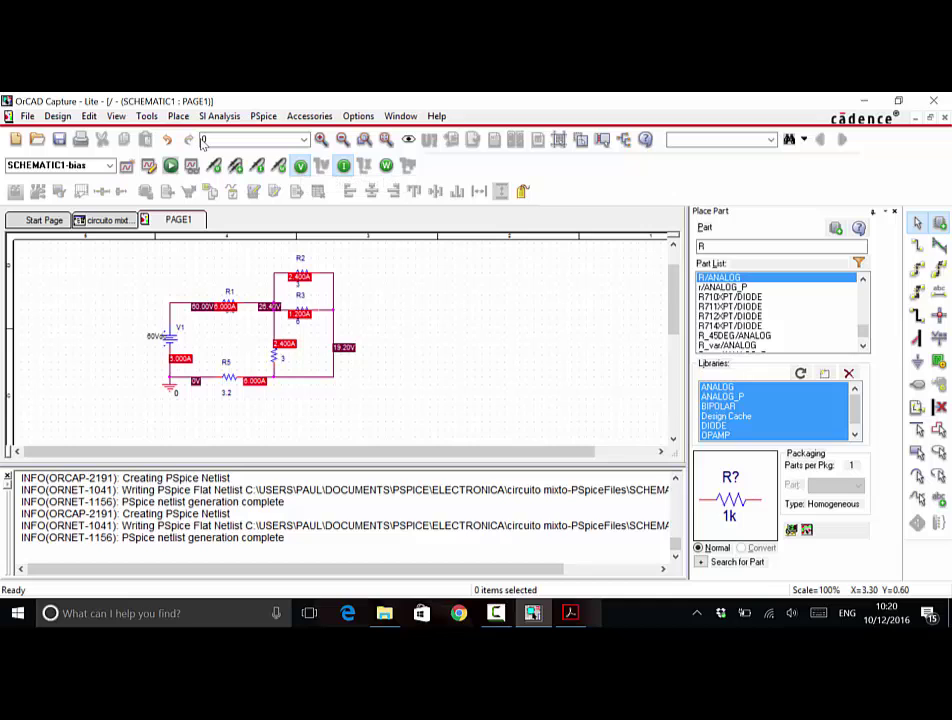
pyautogui.click(301, 166)
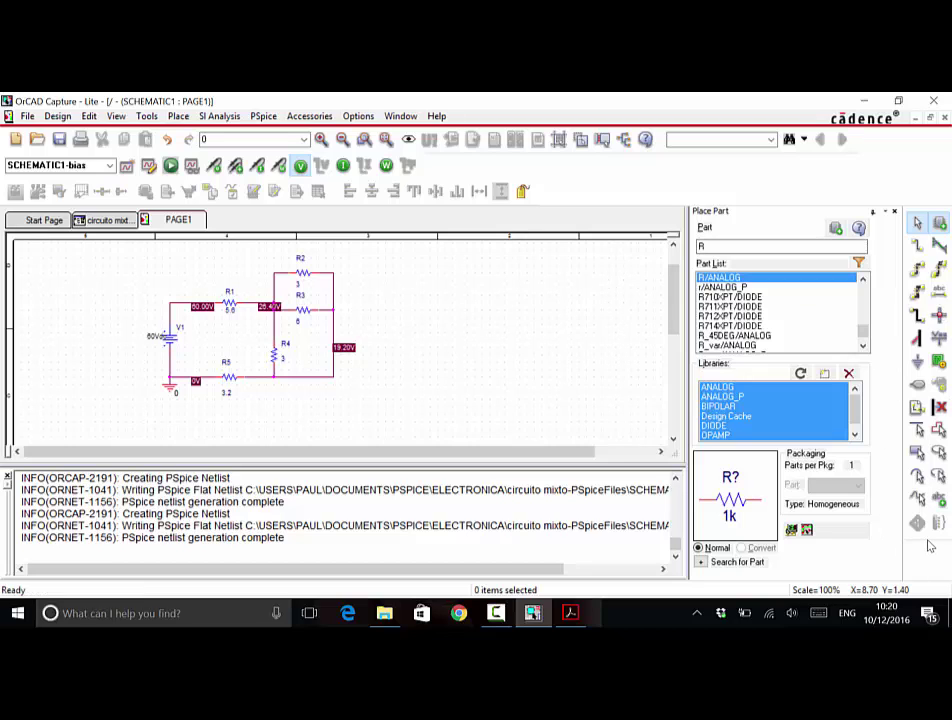
# - Start a new text annotation on the schematic page and enter Vr1= as its content
pyautogui.click(939, 497)
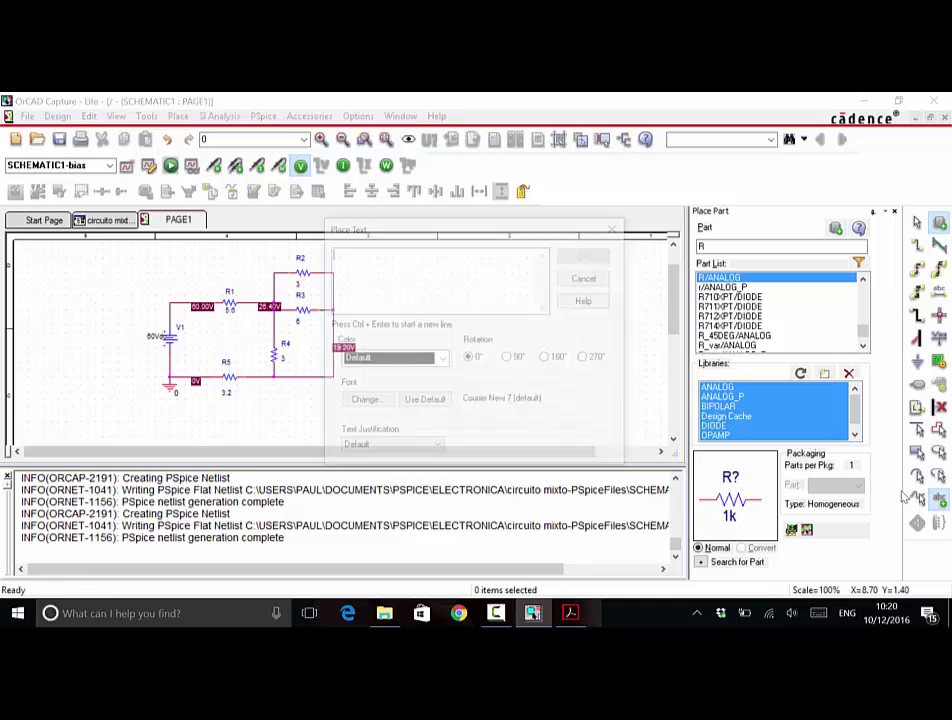
pyautogui.moveTo(413, 230); pyautogui.dragTo(530, 247)
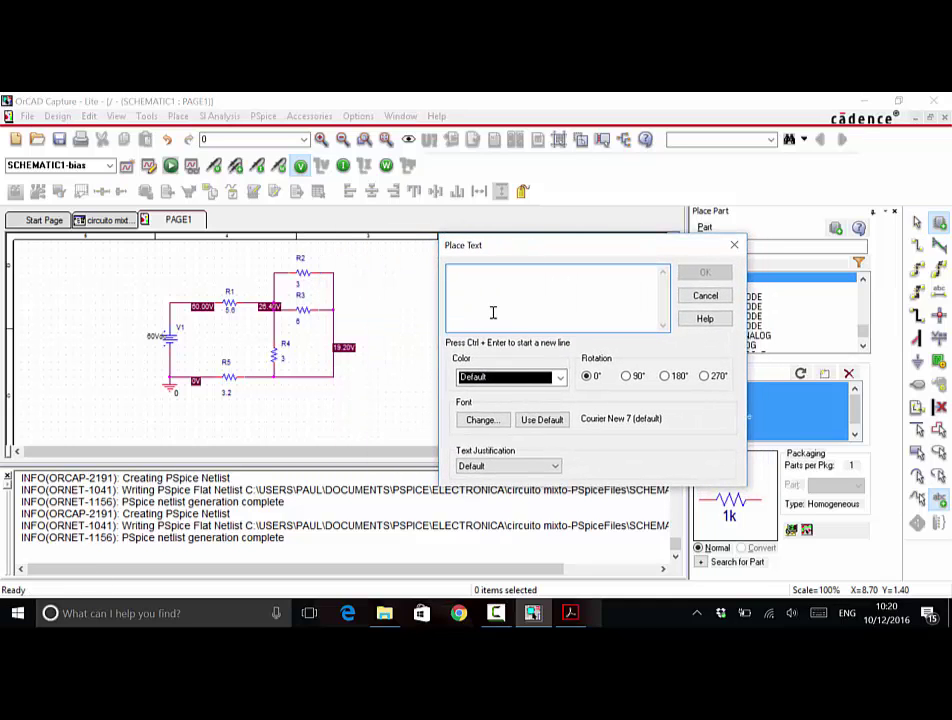
pyautogui.write('V')
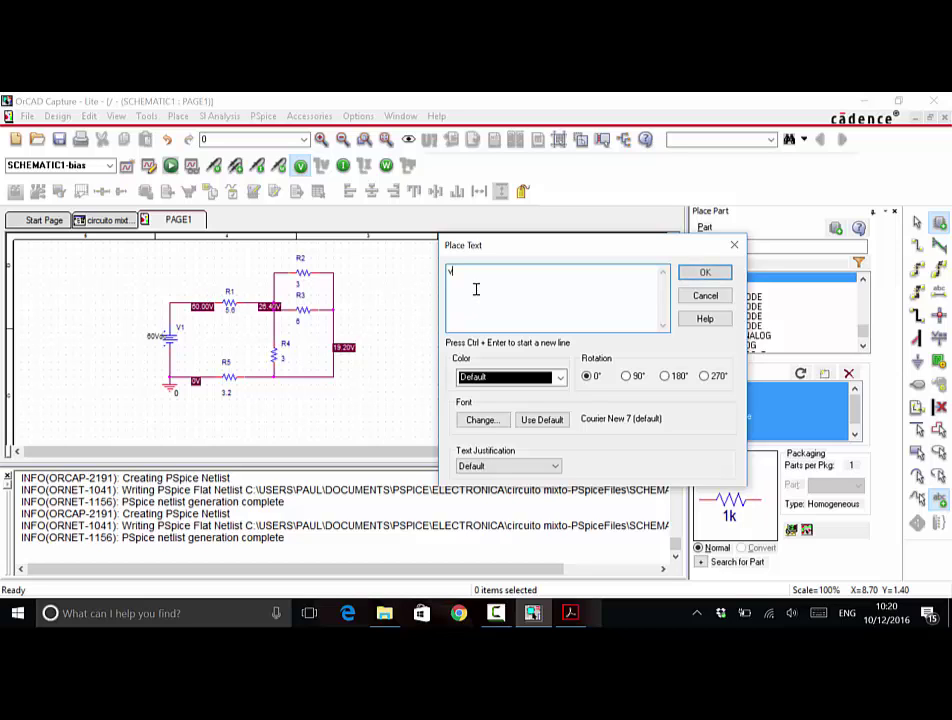
pyautogui.write('1V')
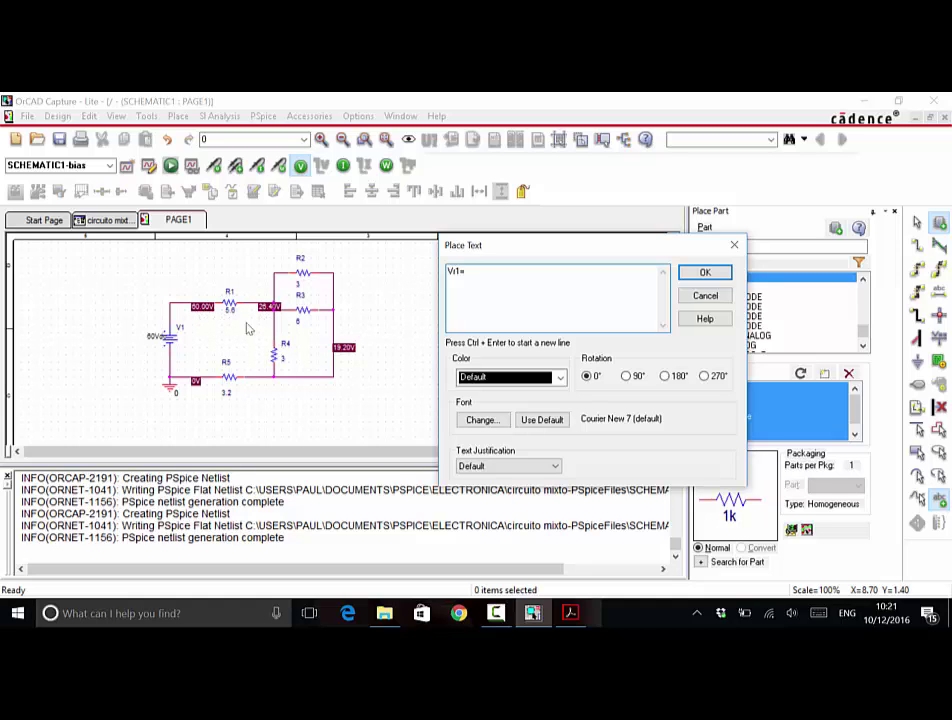
# - Open the Windows Calculator and arrange it beside the text dialog, leaving the circuit in view
pyautogui.click(155, 613)
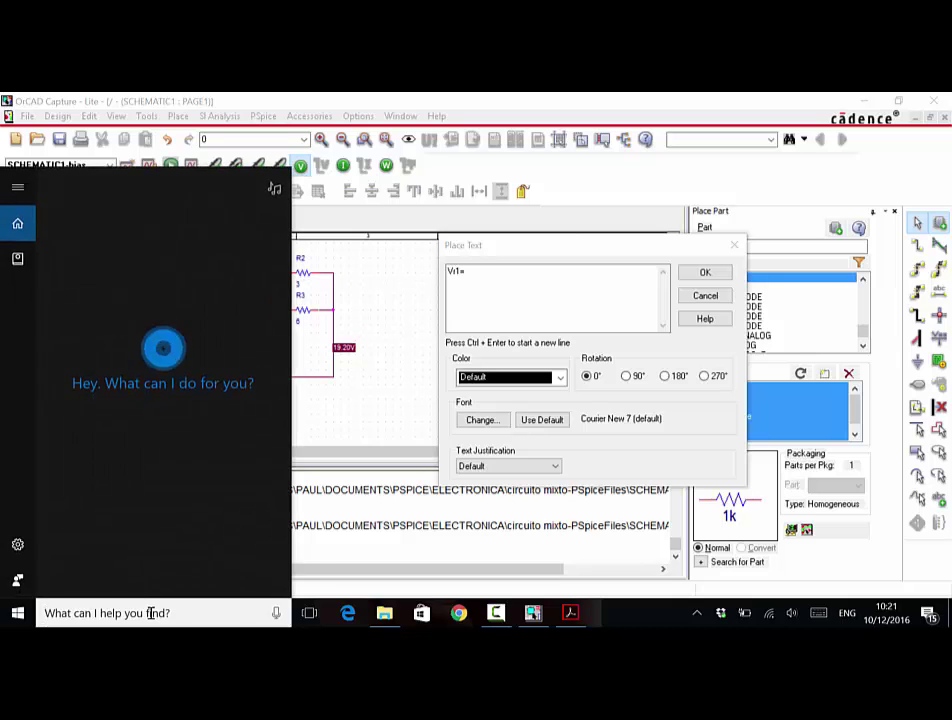
pyautogui.write('cal')
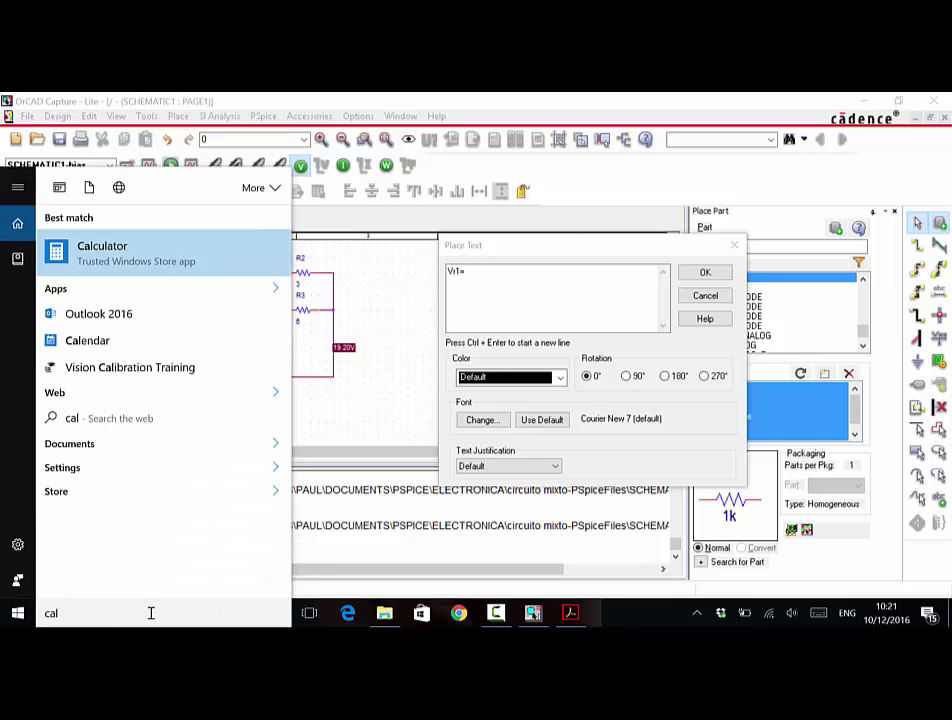
pyautogui.press('Return')
pyautogui.moveTo(283, 115); pyautogui.dragTo(824, 153)
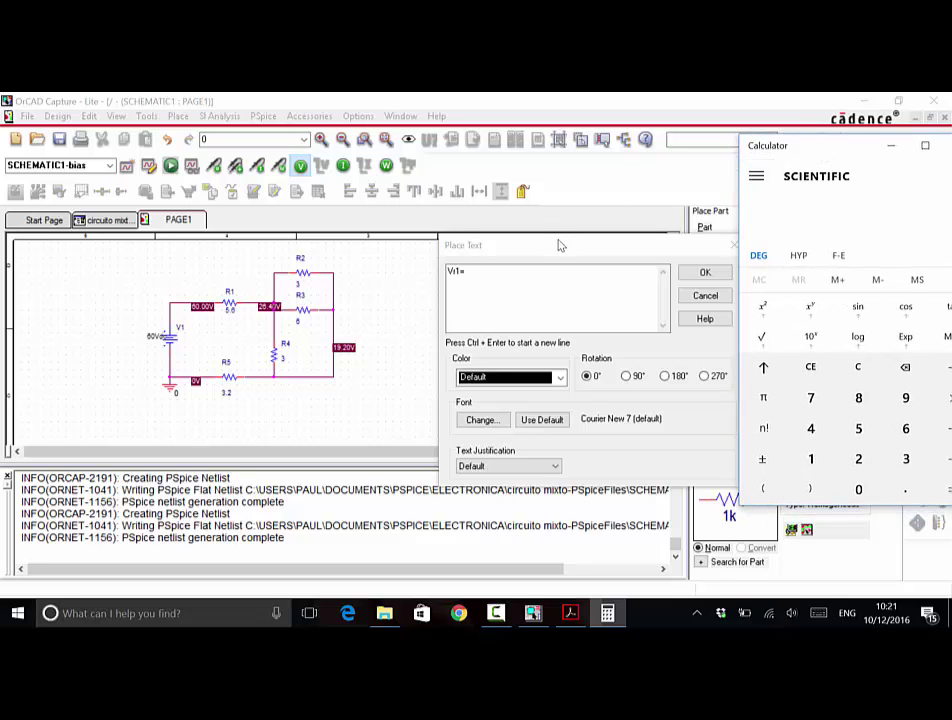
pyautogui.moveTo(559, 246); pyautogui.dragTo(494, 240)
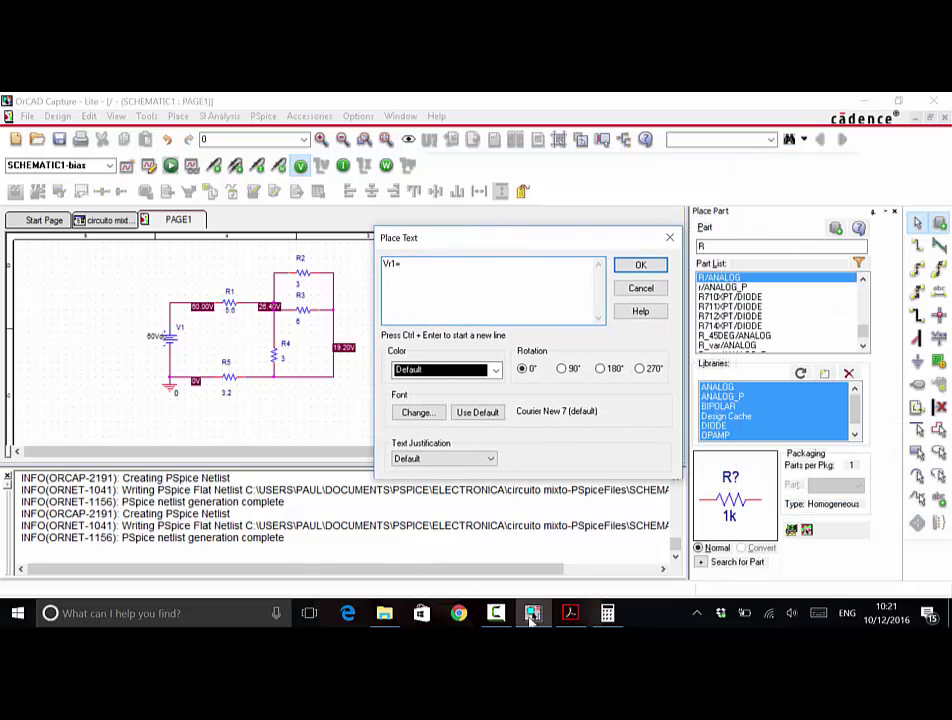
pyautogui.hotkey('alt', 'Tab')
pyautogui.moveTo(843, 156); pyautogui.dragTo(795, 162)
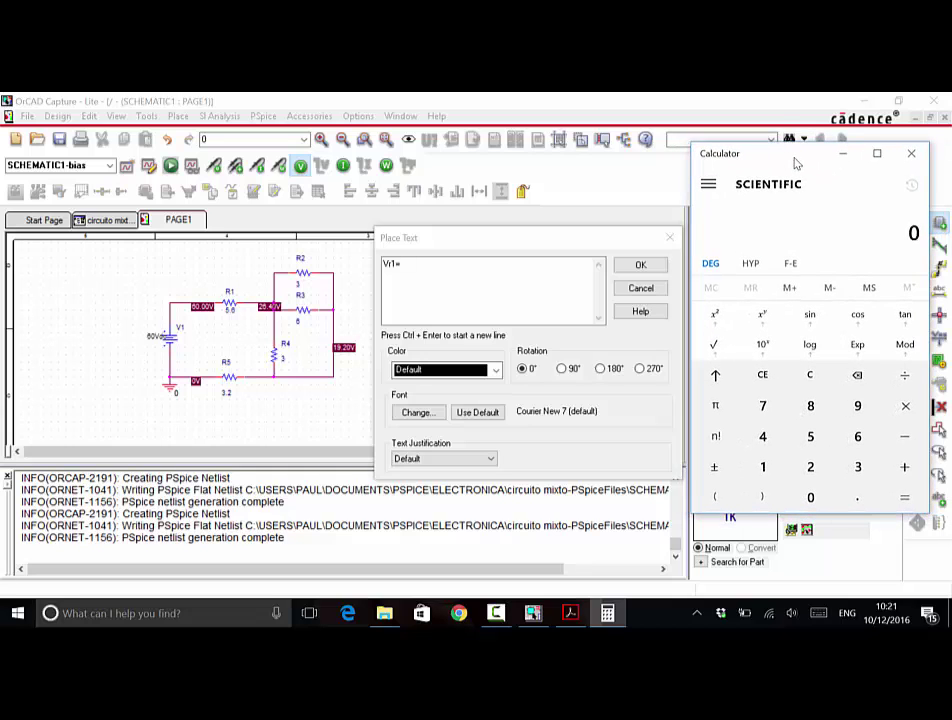
# - Place the Vr1= label to the right of the circuit and add four copies stacked evenly below it
pyautogui.click(416, 269)
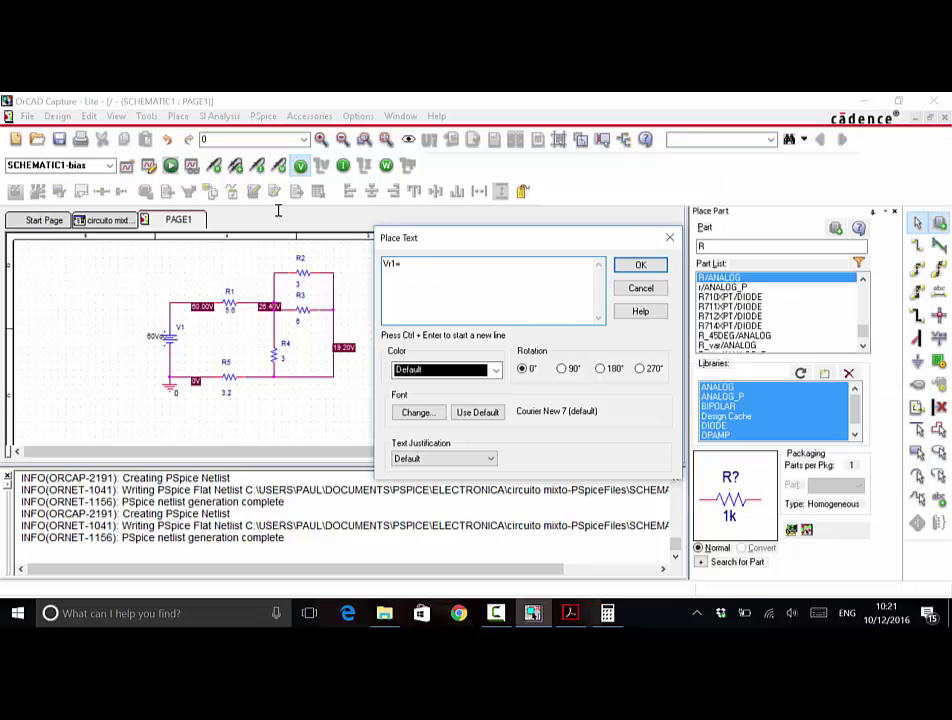
pyautogui.press('Return')
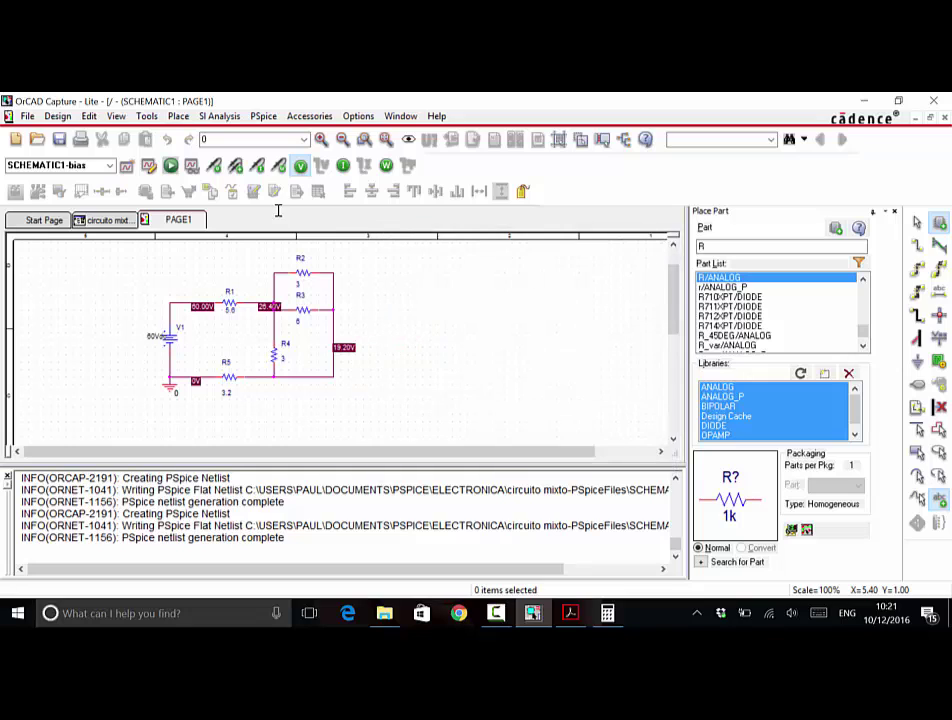
pyautogui.click(403, 321)
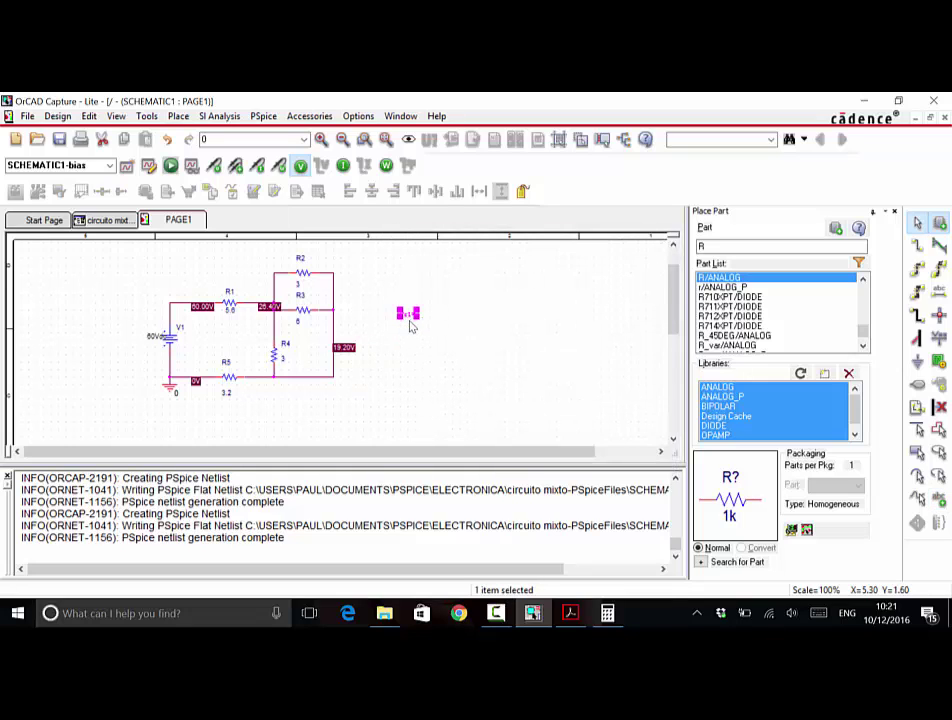
pyautogui.click(413, 328)
pyautogui.click(420, 362)
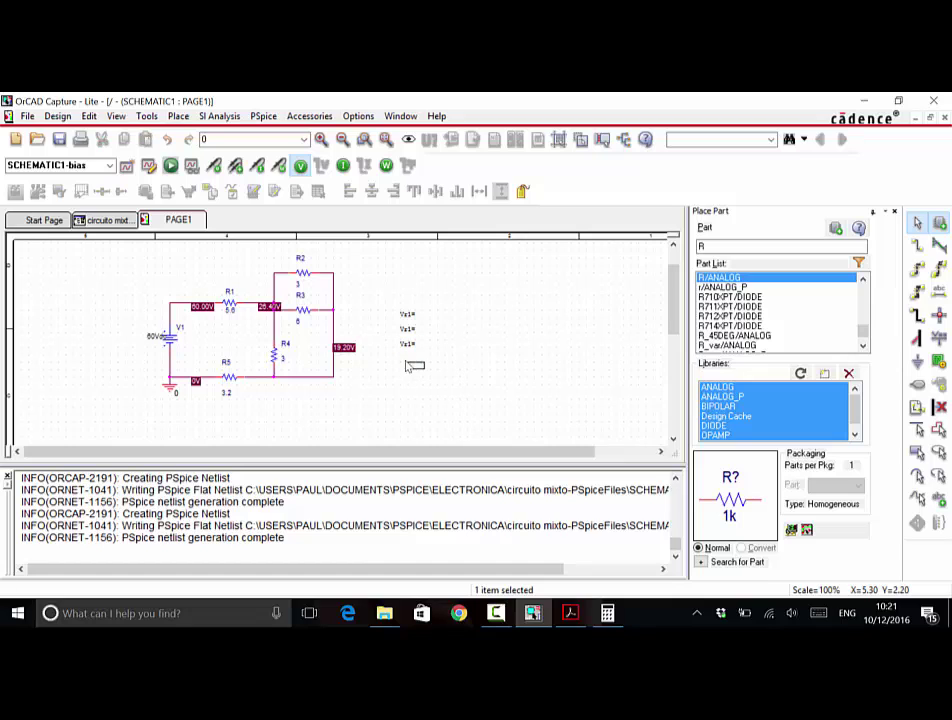
pyautogui.click(414, 362)
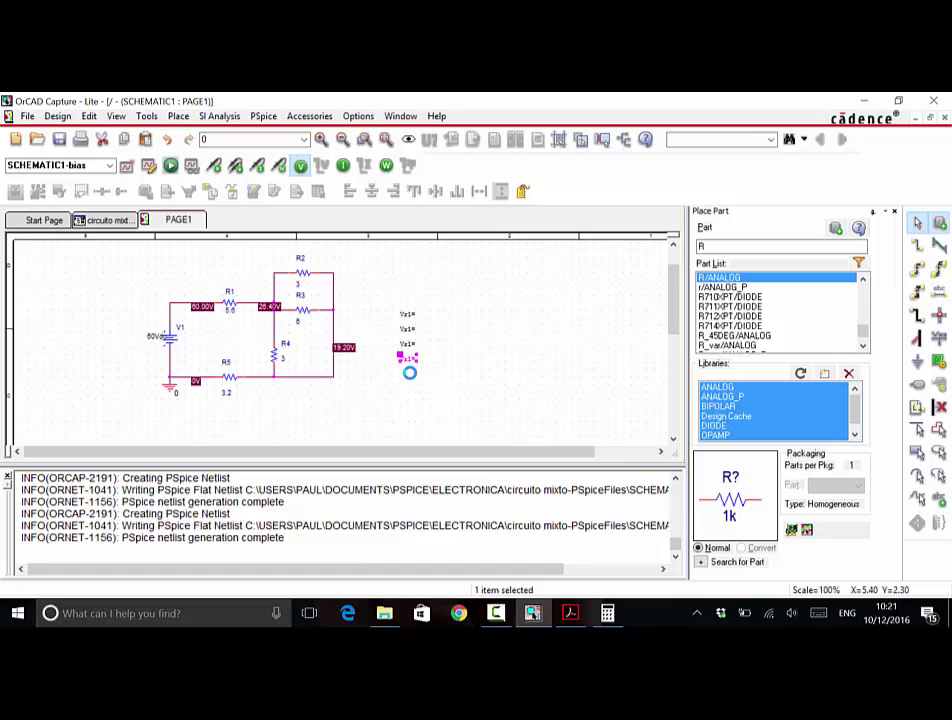
pyautogui.click(417, 373)
pyautogui.press('Escape')
pyautogui.click(420, 378)
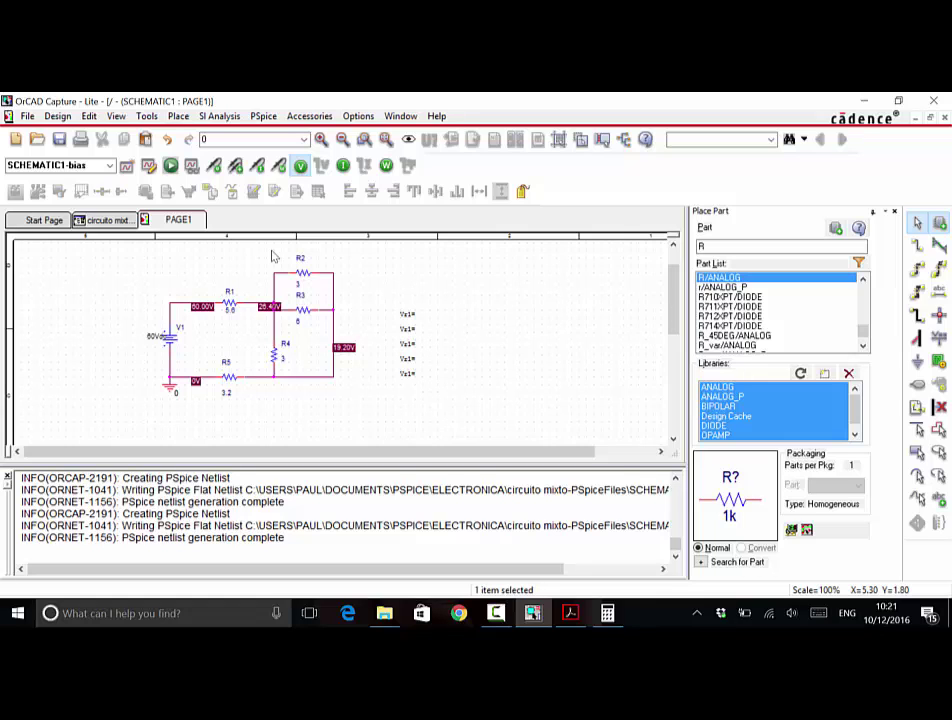
# - Change the second label in the stack to Vr2= and the third to Vr3=
pyautogui.doubleClick(433, 327)
pyautogui.click(388, 308)
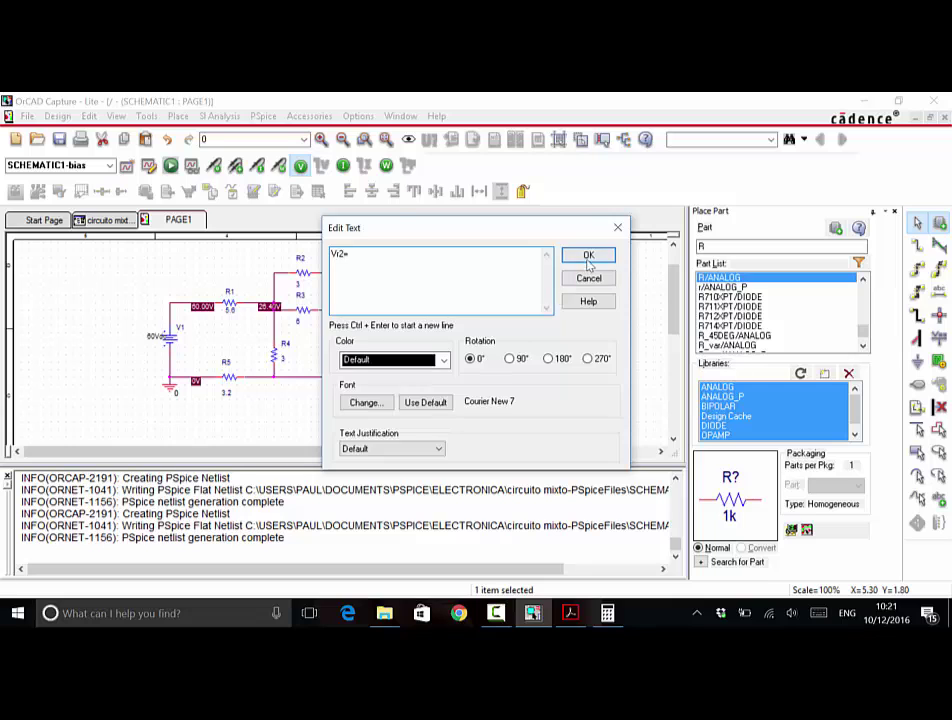
pyautogui.click(588, 255)
pyautogui.doubleClick(408, 328)
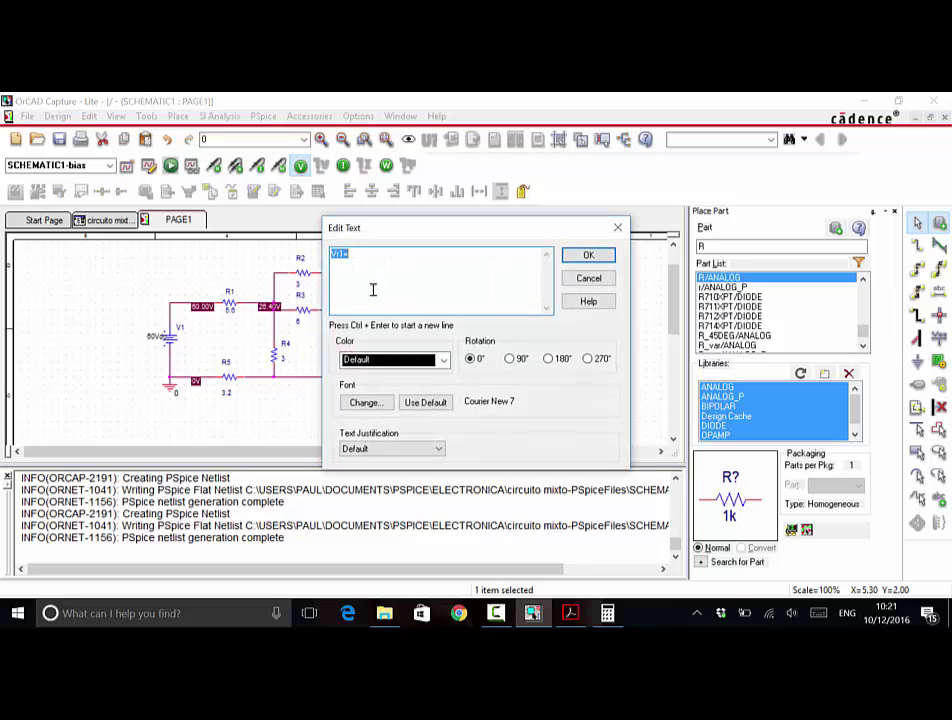
pyautogui.write('Vr3=')
pyautogui.click(588, 278)
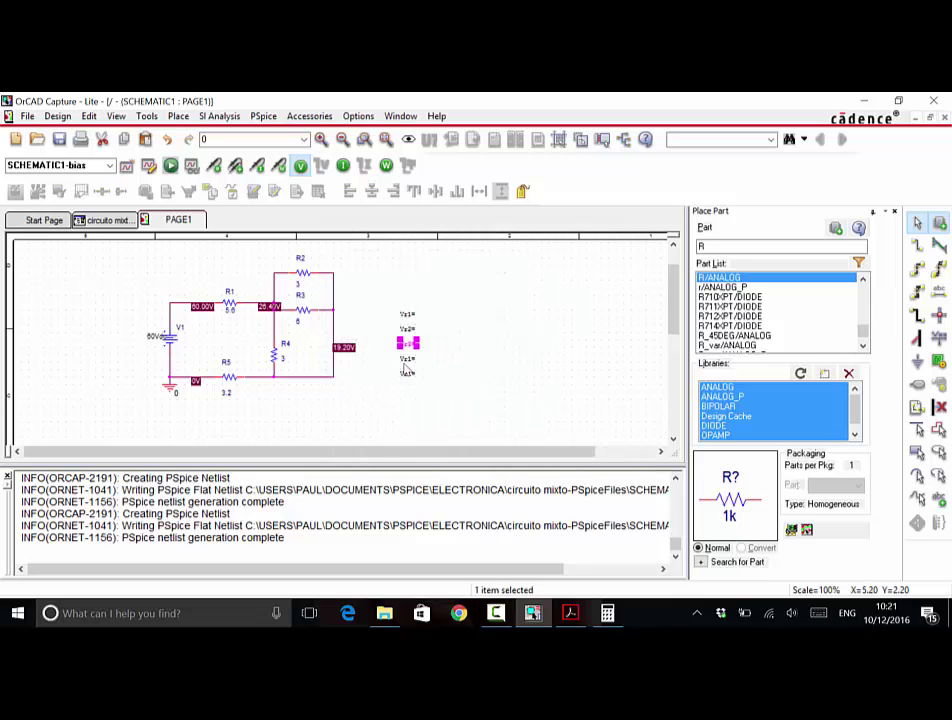
# - Change the fourth label in the stack to Vr4= and the fifth to Vr5=
pyautogui.hotkey('ctrl', 'e')
pyautogui.write('Vr1=')
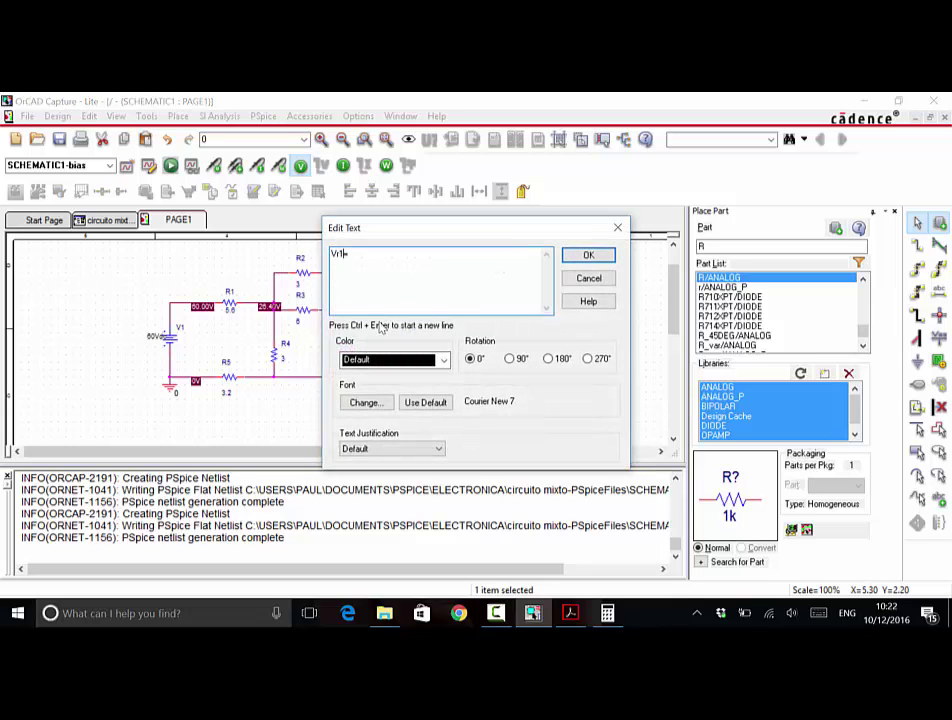
pyautogui.write('4=')
pyautogui.click(588, 256)
pyautogui.doubleClick(276, 287)
pyautogui.click(344, 254)
pyautogui.click(588, 255)
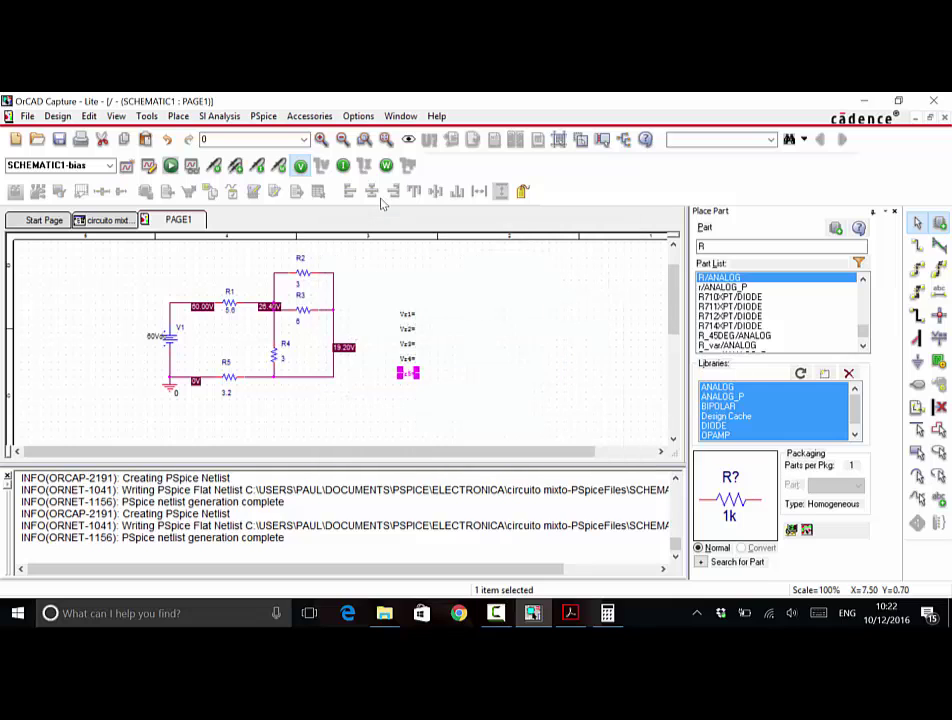
pyautogui.click(467, 393)
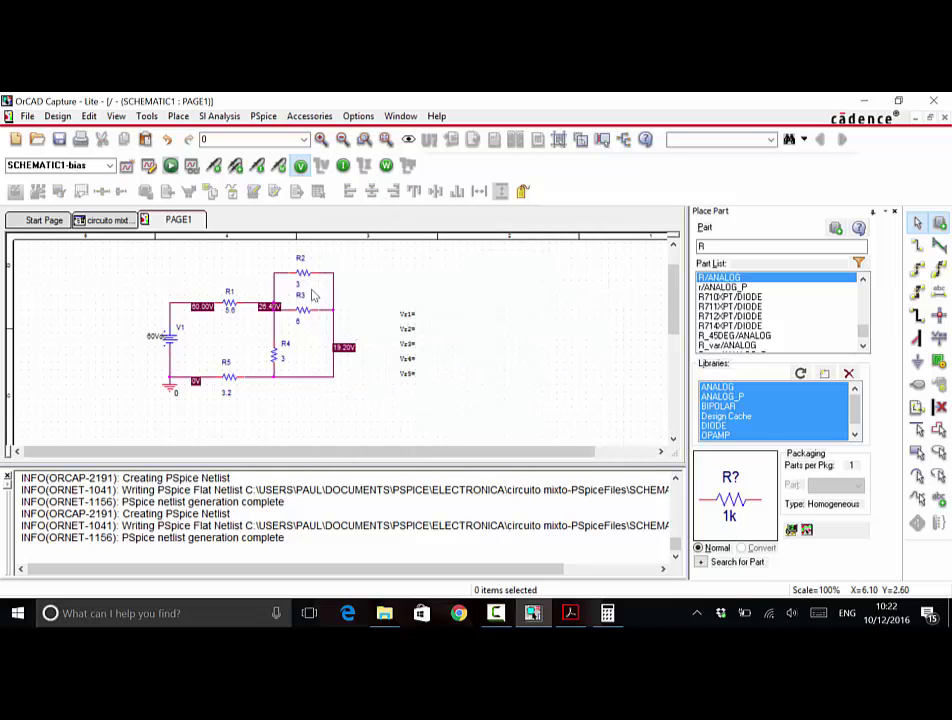
# - Calculate 60 − 26.4 in Calculator for the voltage across R1 and complete the first label as Vr1=33.6v
pyautogui.doubleClick(407, 315)
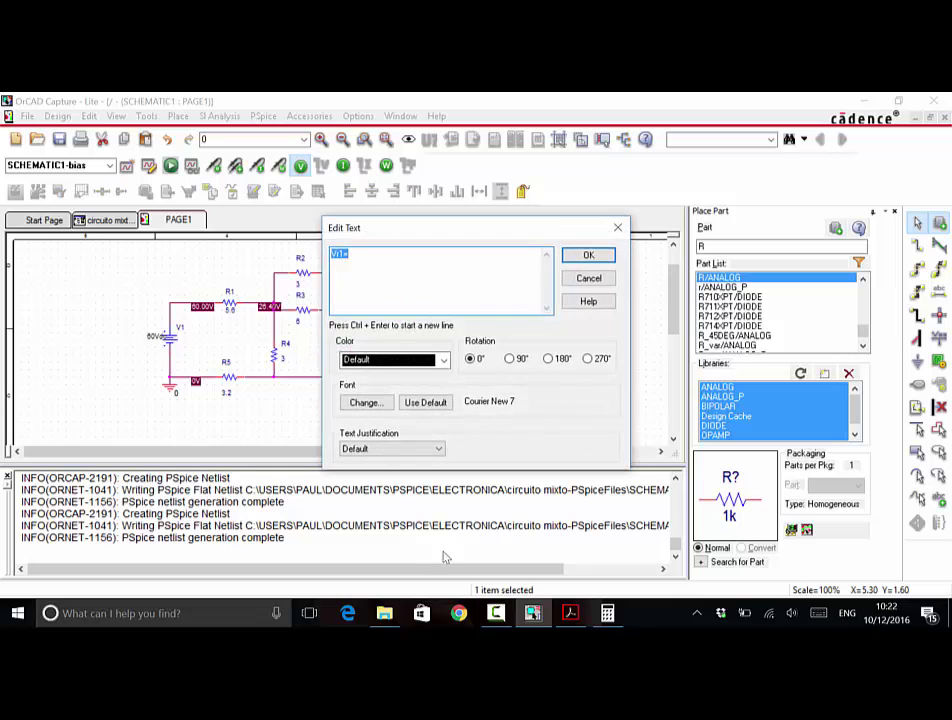
pyautogui.click(607, 613)
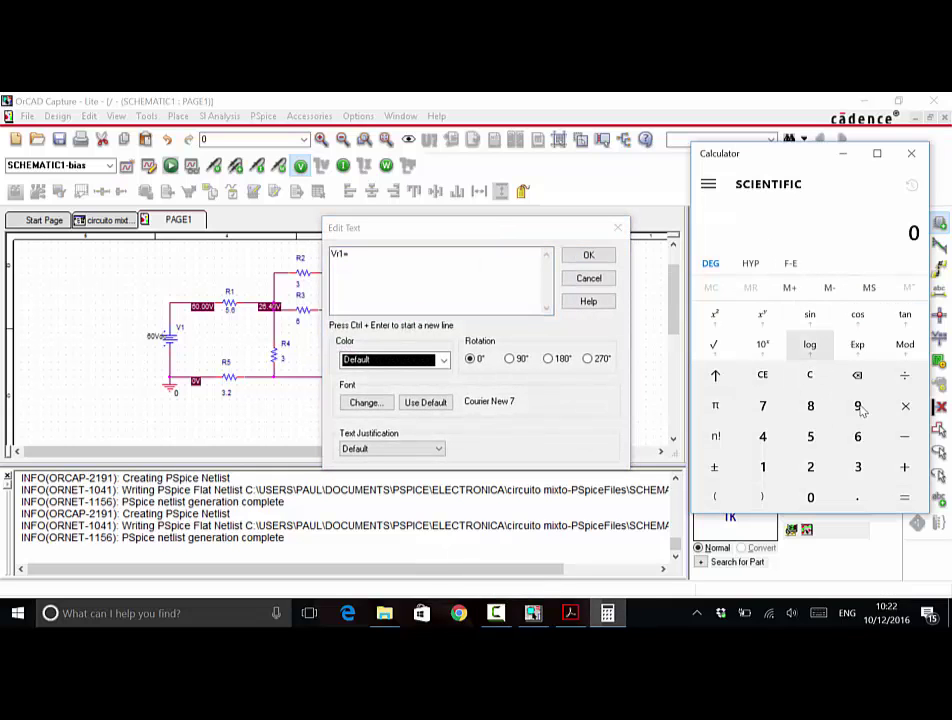
pyautogui.click(857, 437)
pyautogui.click(810, 496)
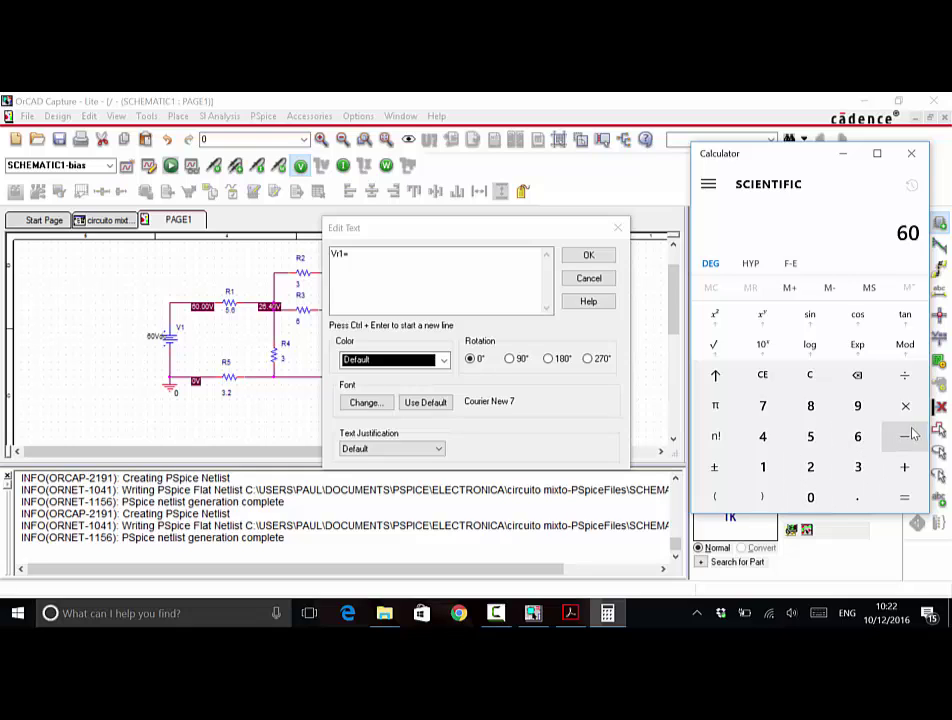
pyautogui.click(905, 437)
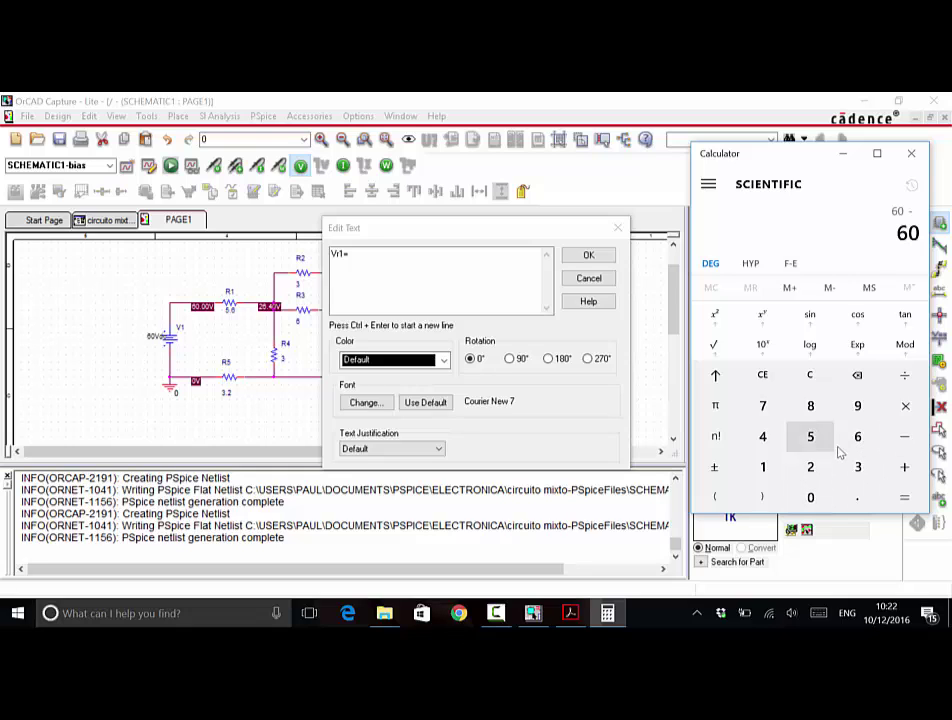
pyautogui.click(810, 466)
pyautogui.click(857, 437)
pyautogui.click(855, 500)
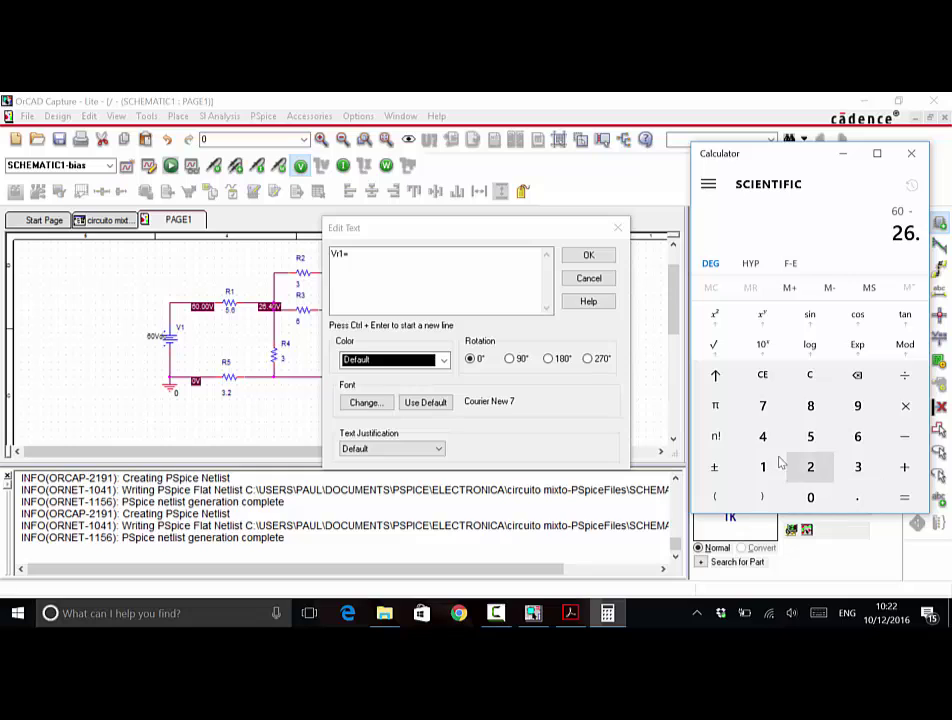
pyautogui.click(763, 437)
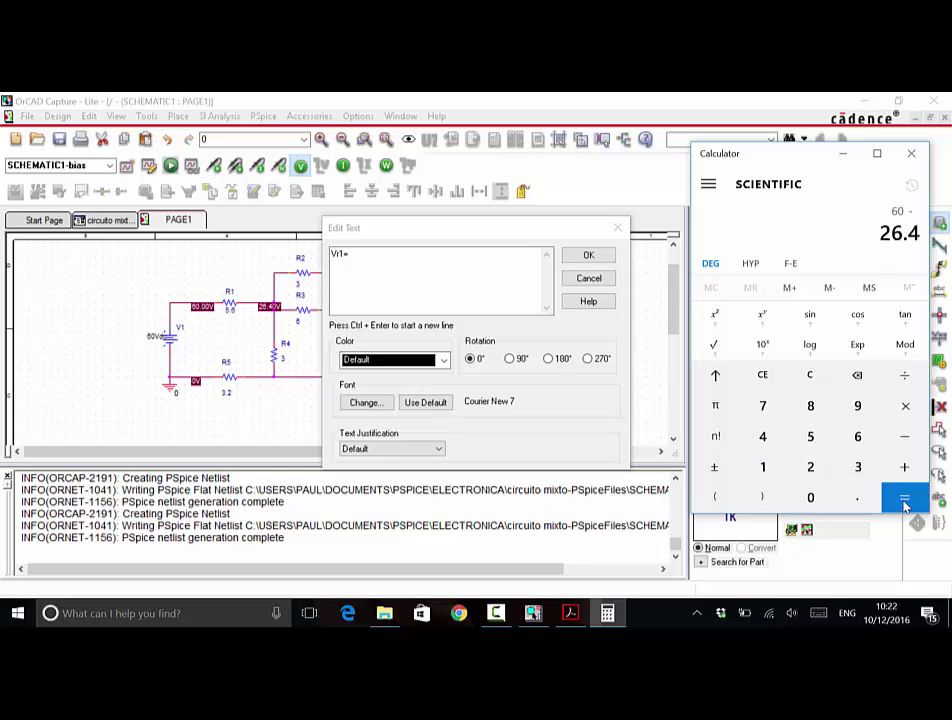
pyautogui.click(904, 500)
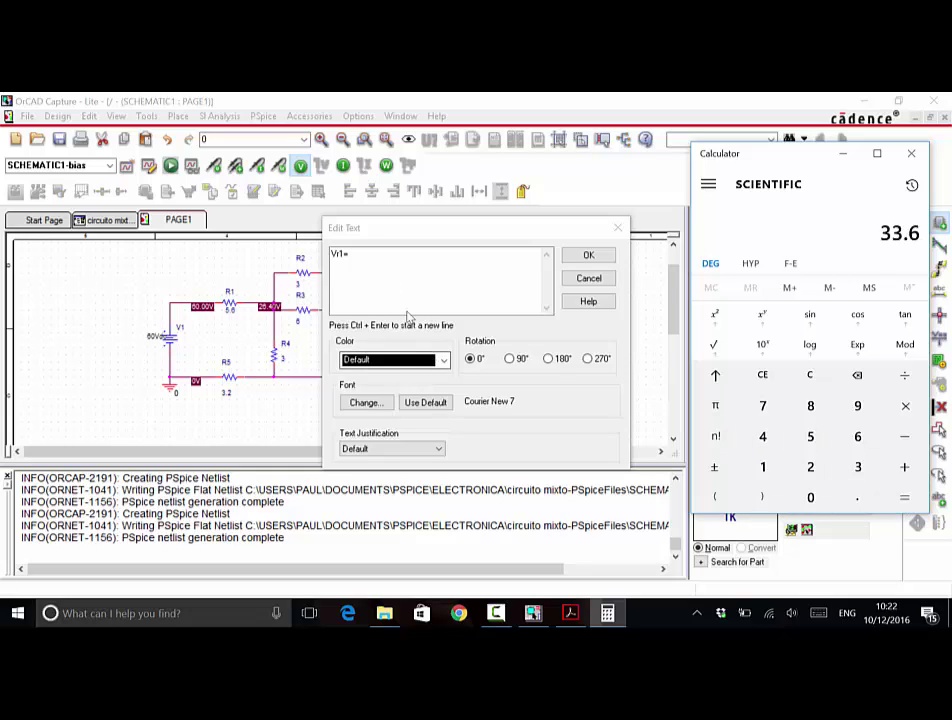
pyautogui.click(371, 257)
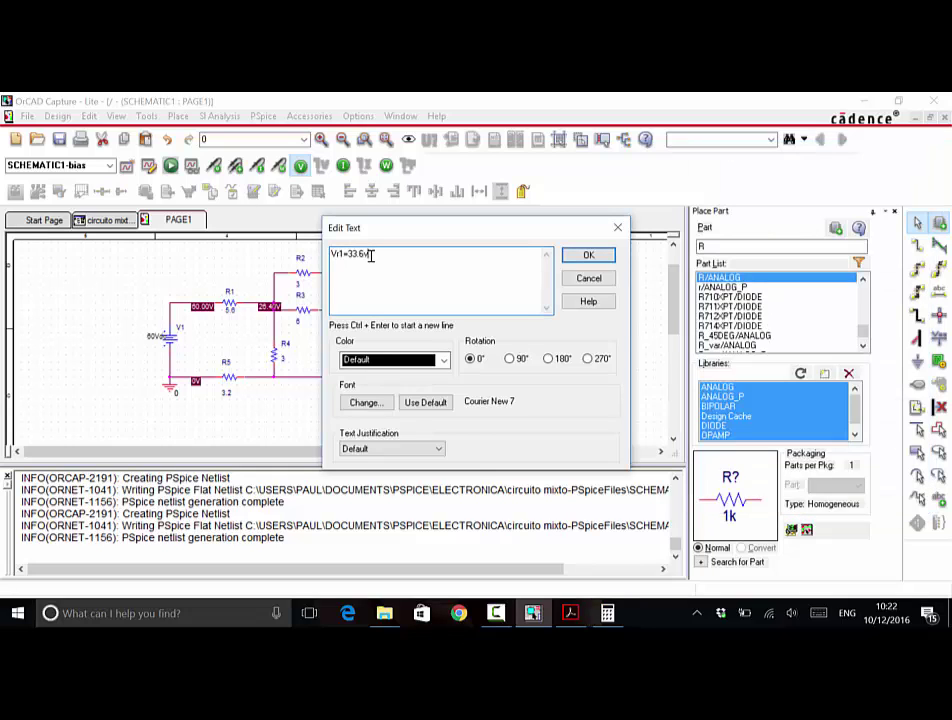
pyautogui.press('Return')
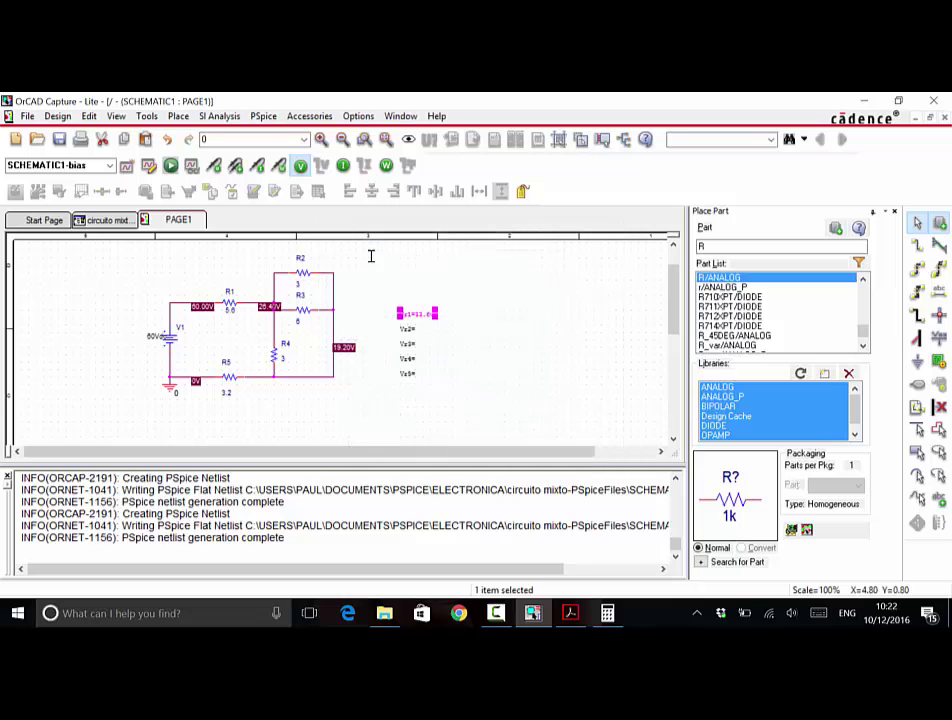
# - Open the Vr2= label for editing and move its dialog clear of the circuit's node voltages
pyautogui.doubleClick(408, 329)
pyautogui.click(406, 266)
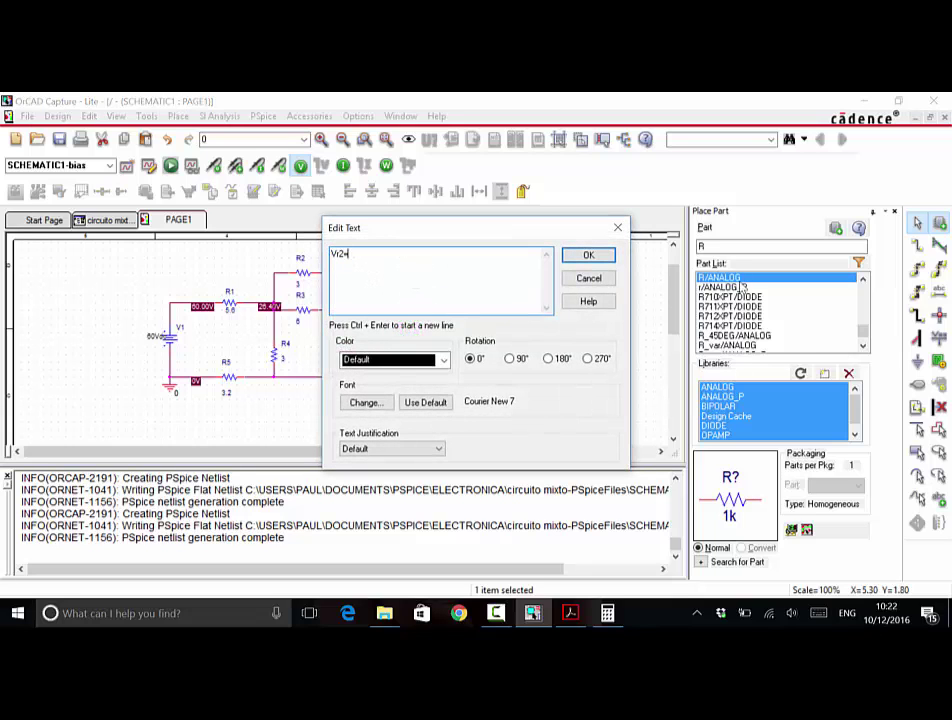
pyautogui.click(607, 613)
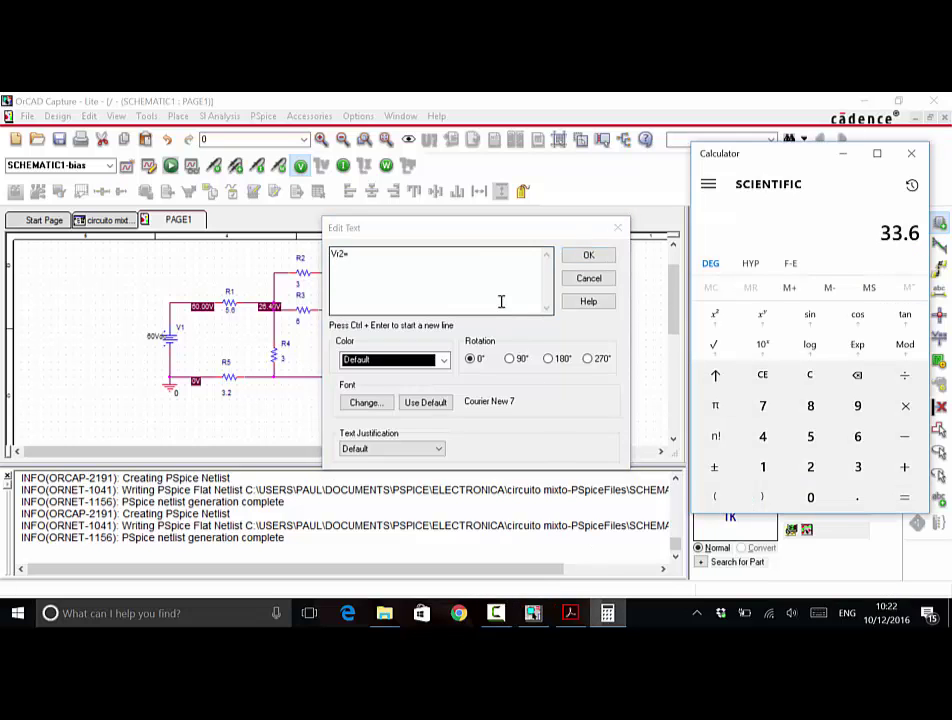
pyautogui.moveTo(446, 235); pyautogui.dragTo(482, 235)
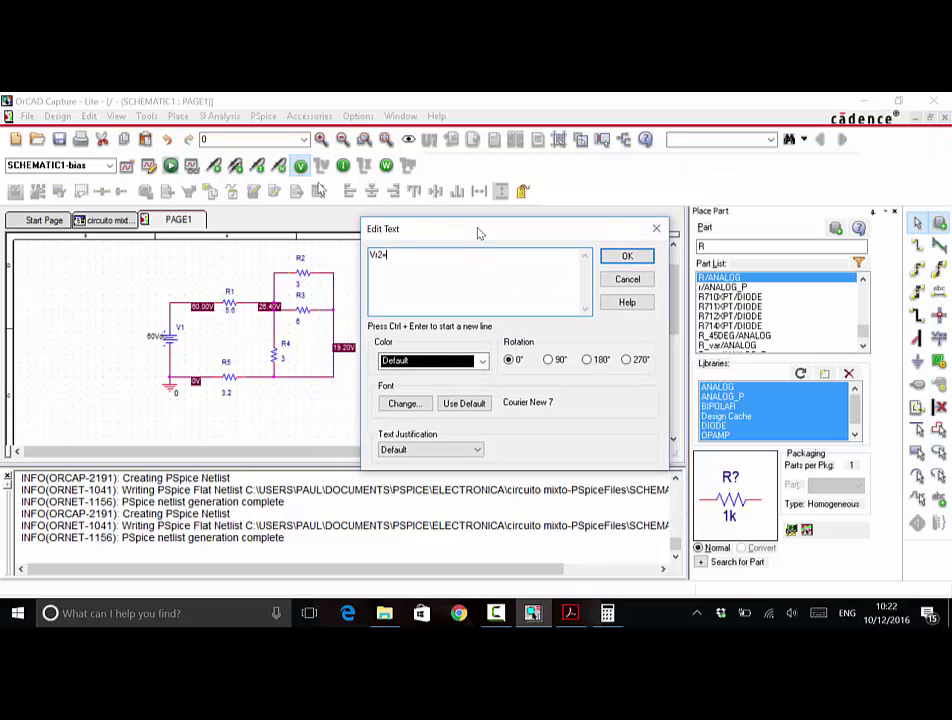
# - Switch to Calculator, clear the previous result and calculate 26.4 − 19.2 for the voltage across R2
pyautogui.hotkey('alt', 'Tab')
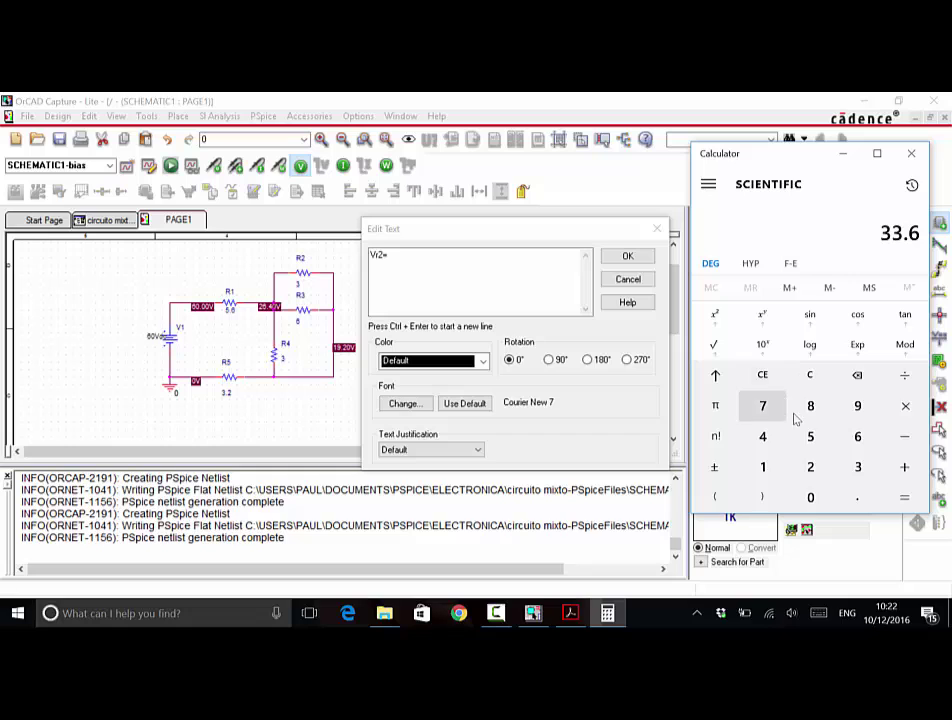
pyautogui.click(810, 376)
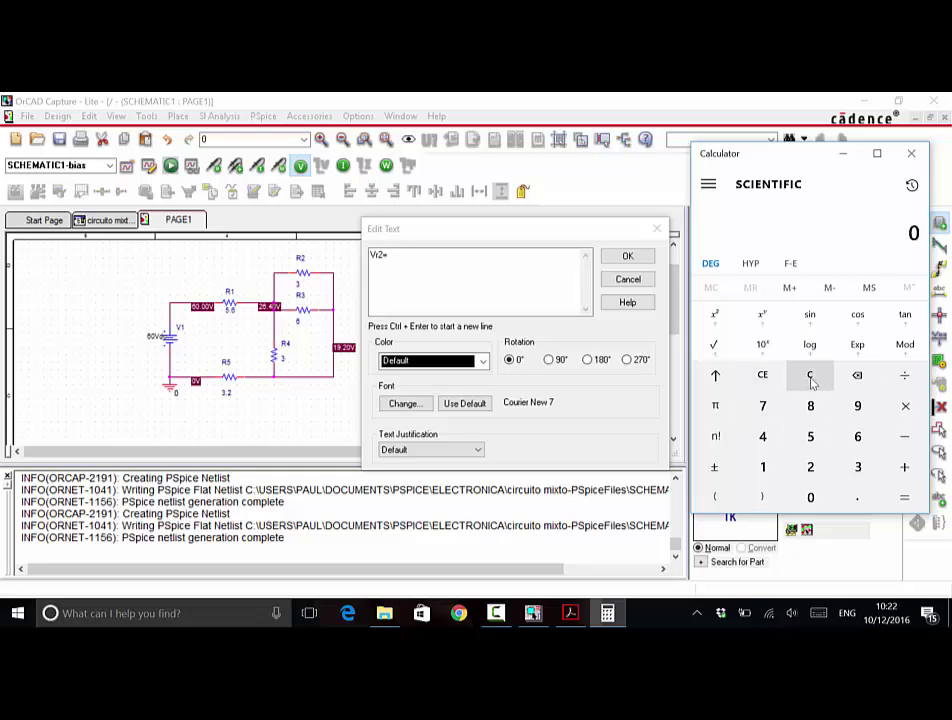
pyautogui.click(810, 470)
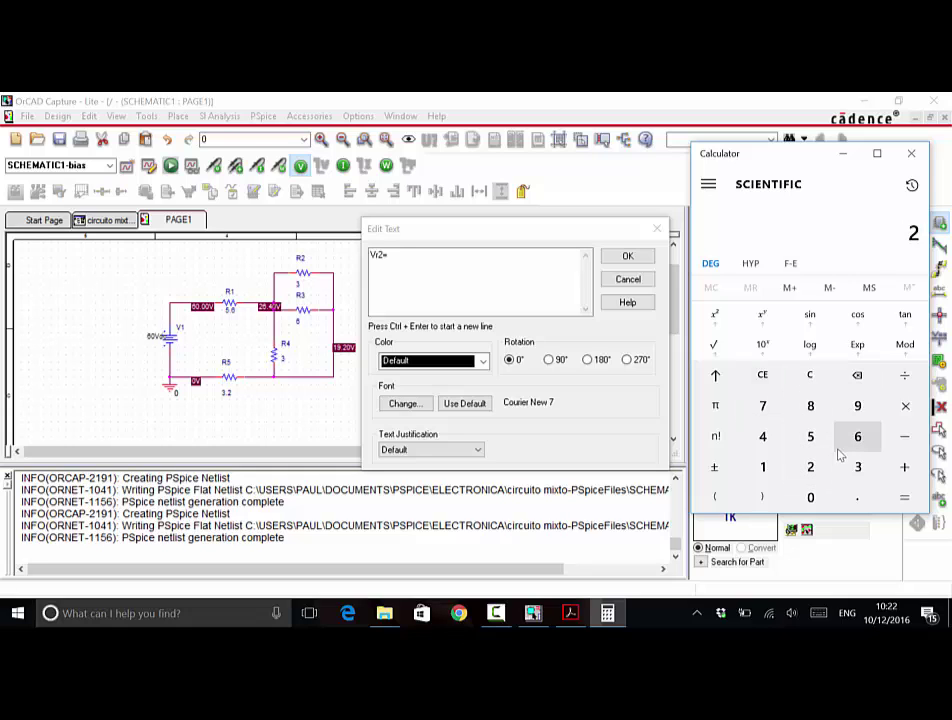
pyautogui.click(840, 450)
pyautogui.click(858, 498)
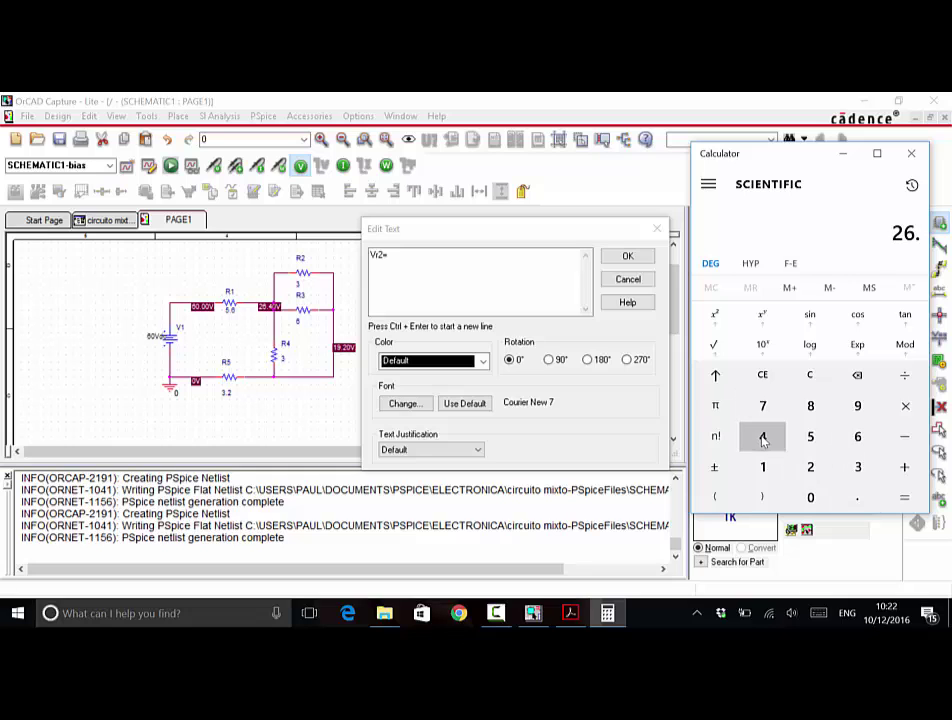
pyautogui.click(763, 440)
pyautogui.click(904, 436)
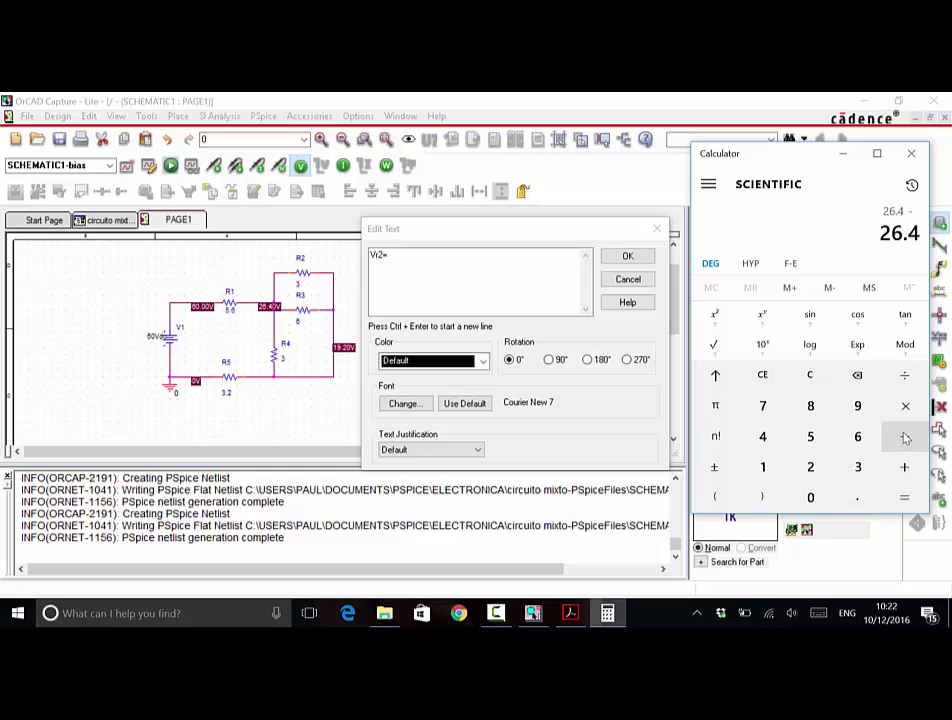
pyautogui.click(765, 466)
pyautogui.click(857, 405)
pyautogui.click(857, 497)
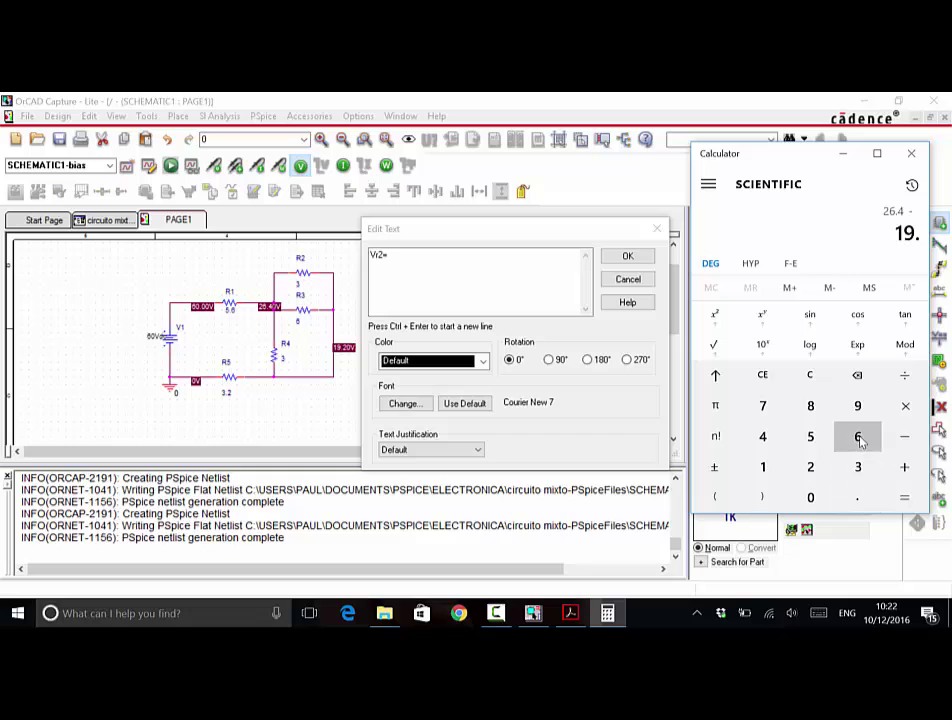
pyautogui.click(858, 438)
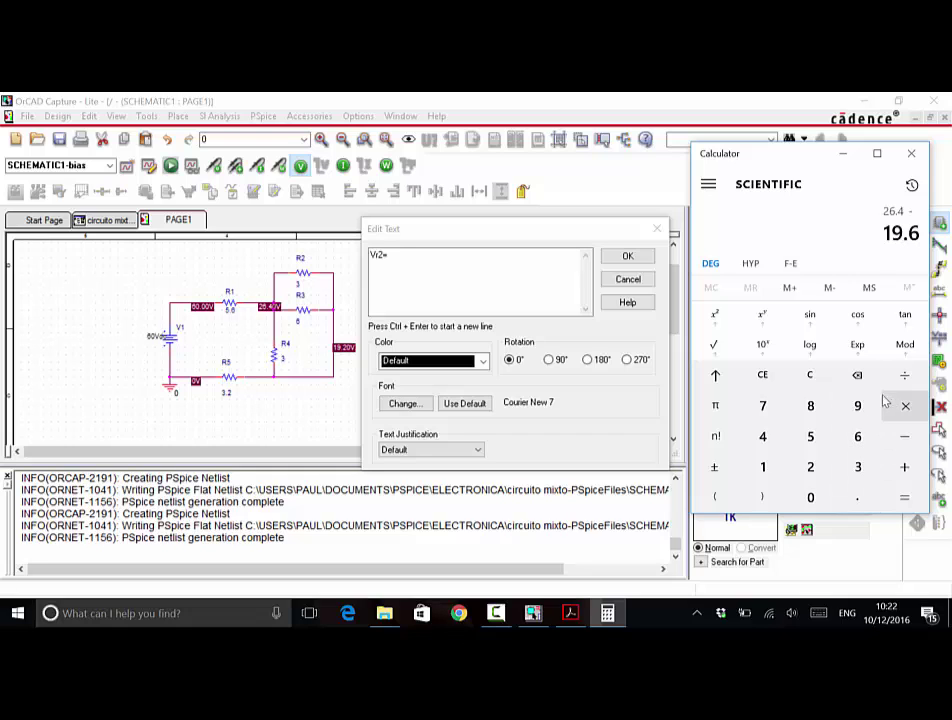
pyautogui.click(855, 380)
pyautogui.click(812, 468)
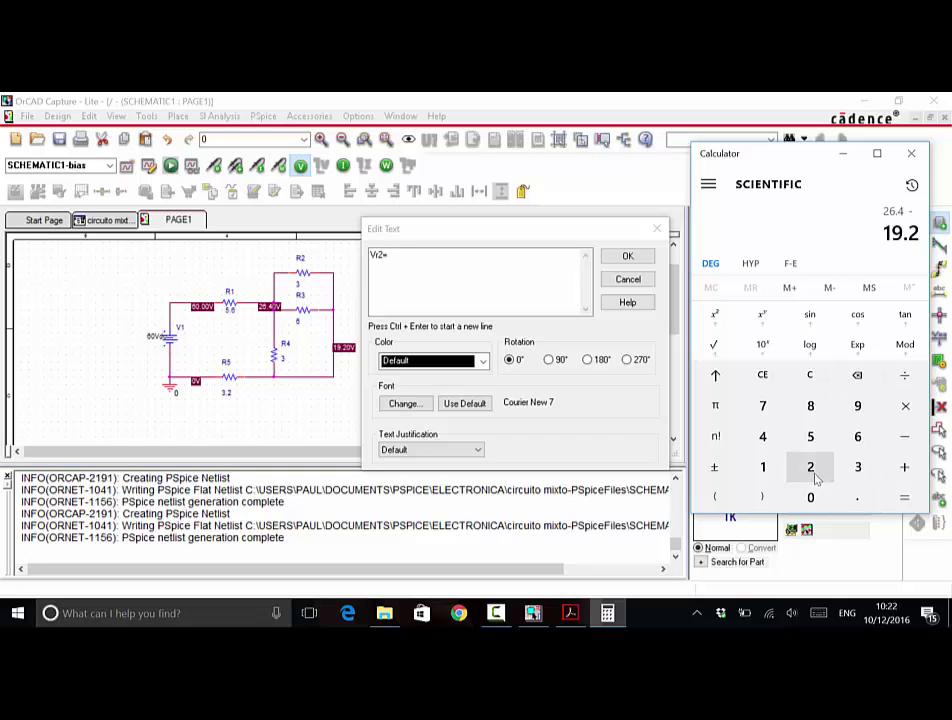
pyautogui.click(903, 502)
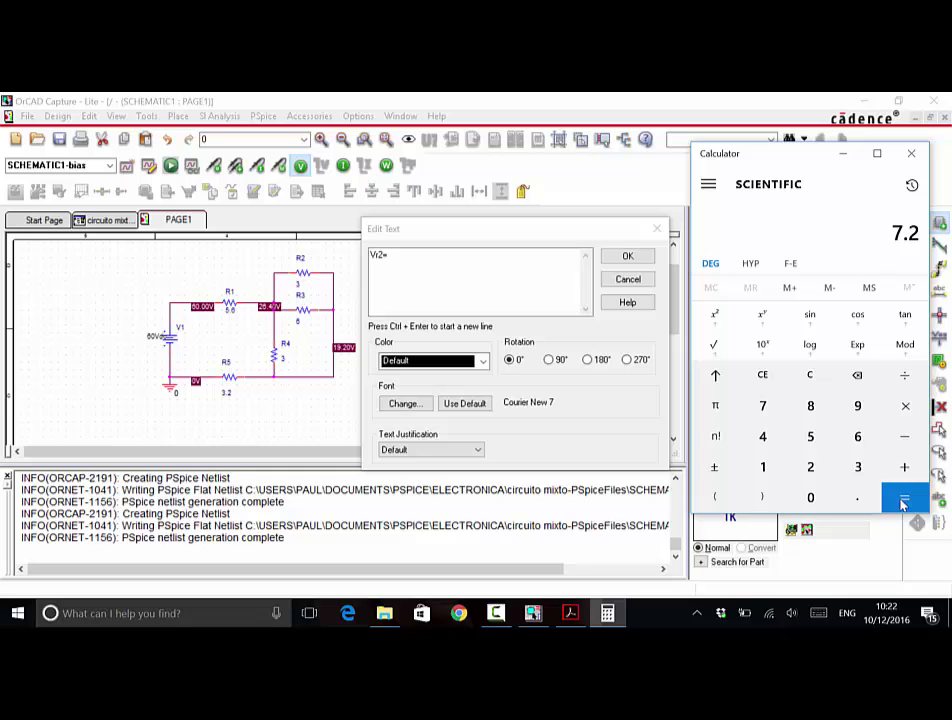
# - Complete the second label as Vr2=7.2v and the third as Vr3=7.2v
pyautogui.click(415, 256)
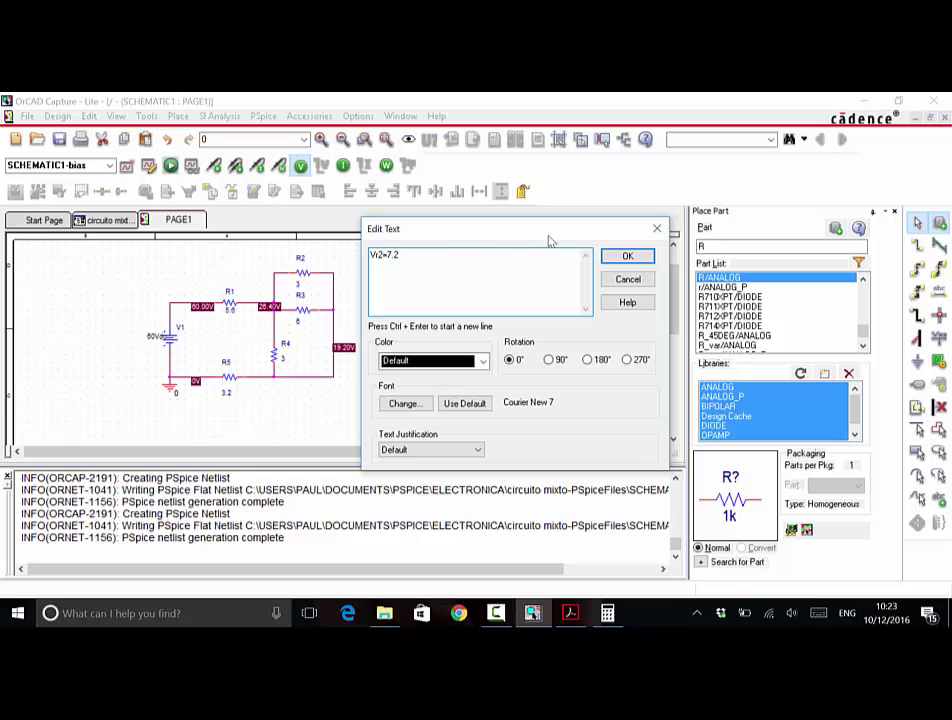
pyautogui.click(630, 256)
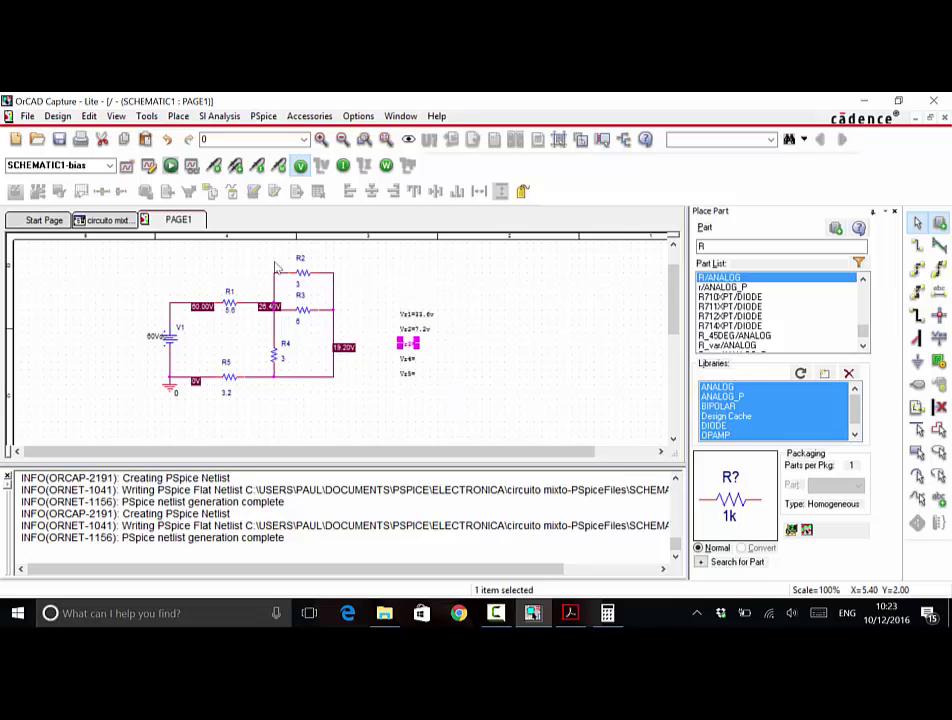
pyautogui.doubleClick(413, 328)
pyautogui.click(413, 261)
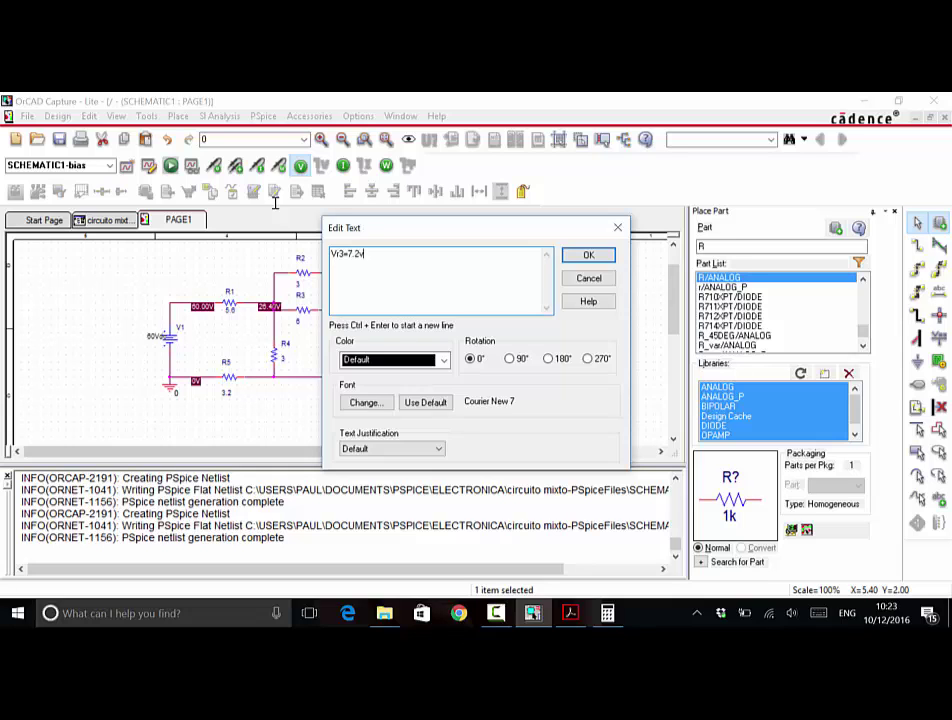
pyautogui.press('Return')
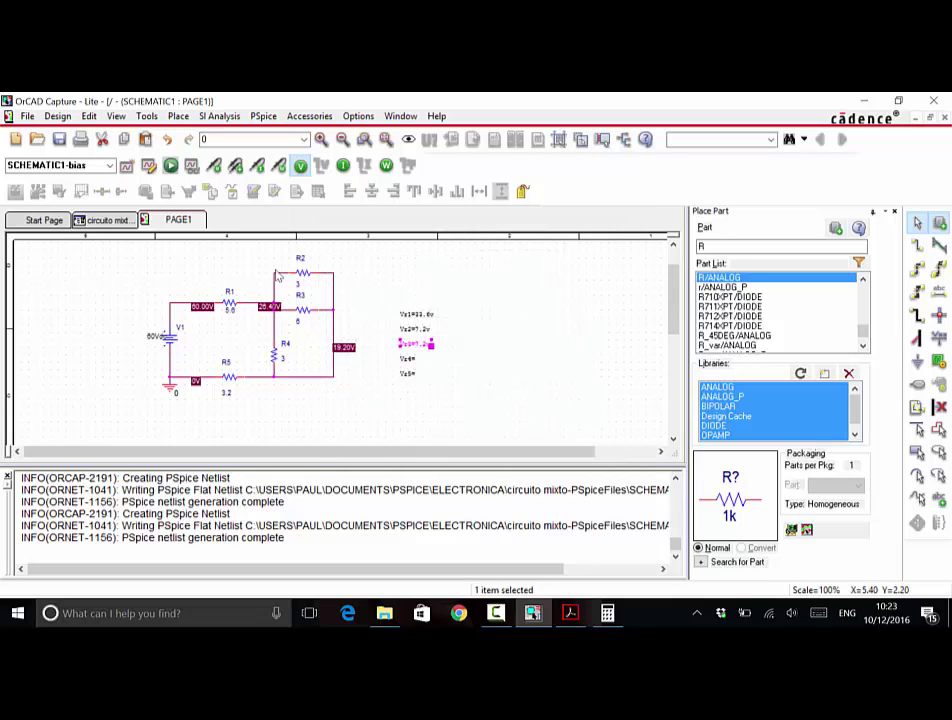
# - Complete the fourth label as Vr4=7.2v and the fifth as Vr5=19.20v
pyautogui.doubleClick(410, 358)
pyautogui.press('End')
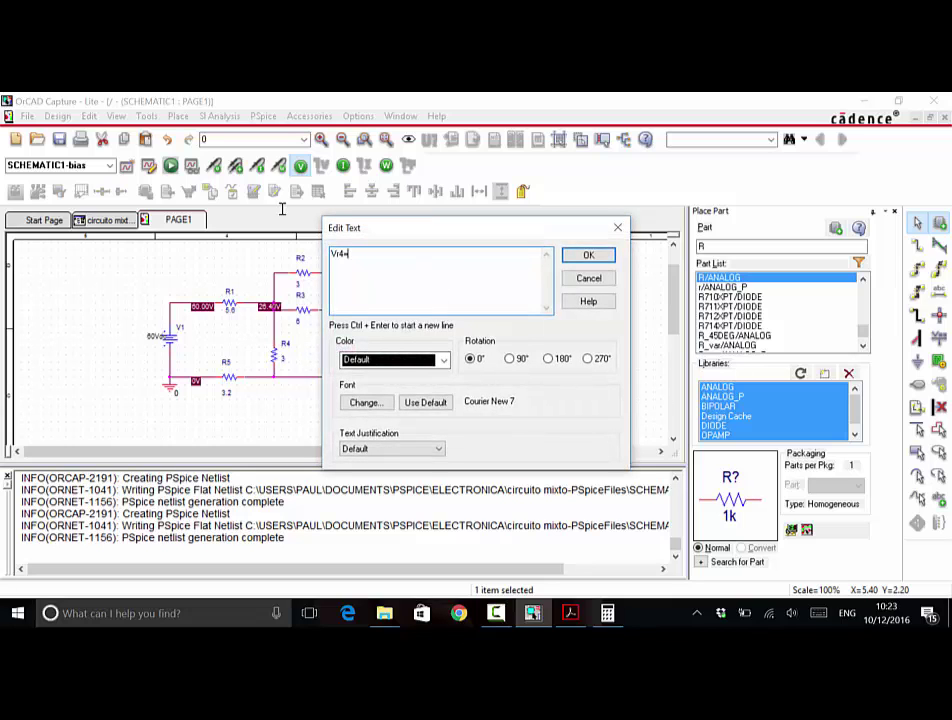
pyautogui.press('Return')
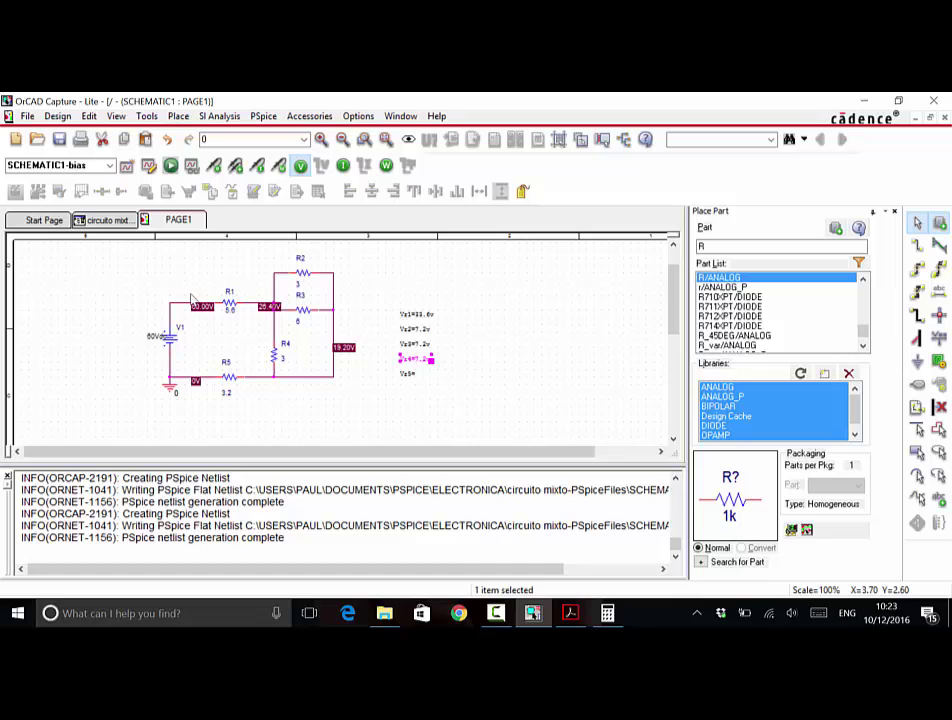
pyautogui.click(287, 400)
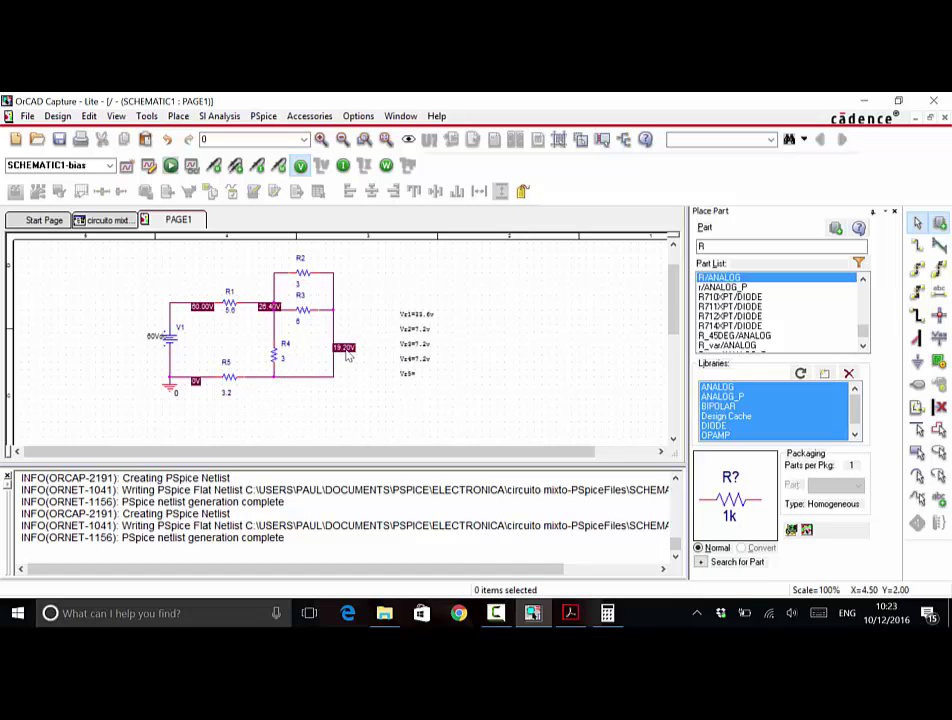
pyautogui.doubleClick(412, 376)
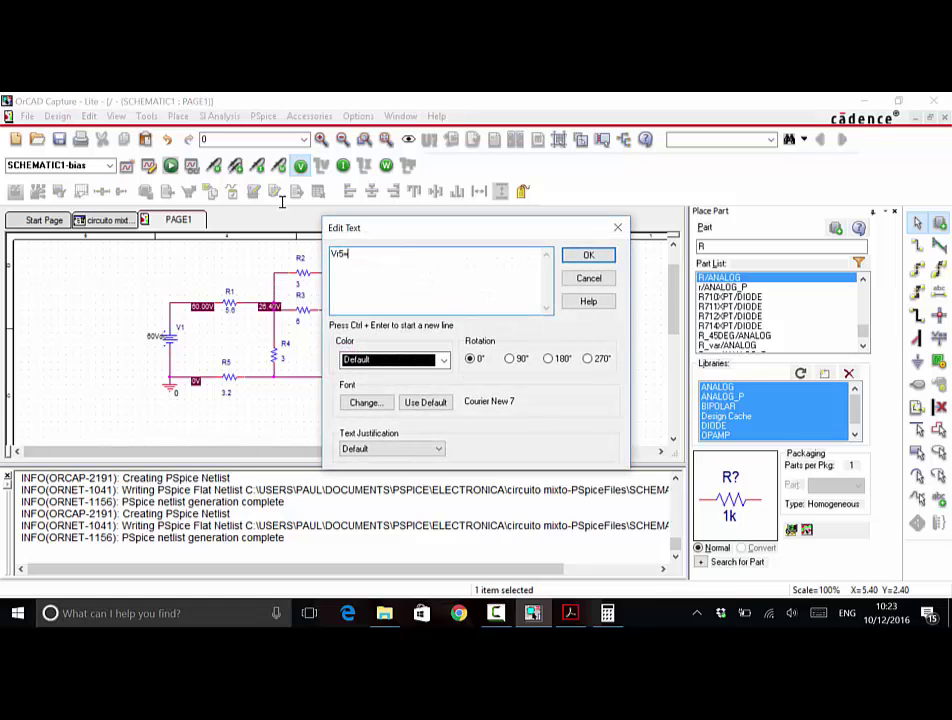
pyautogui.write('15')
pyautogui.click(588, 255)
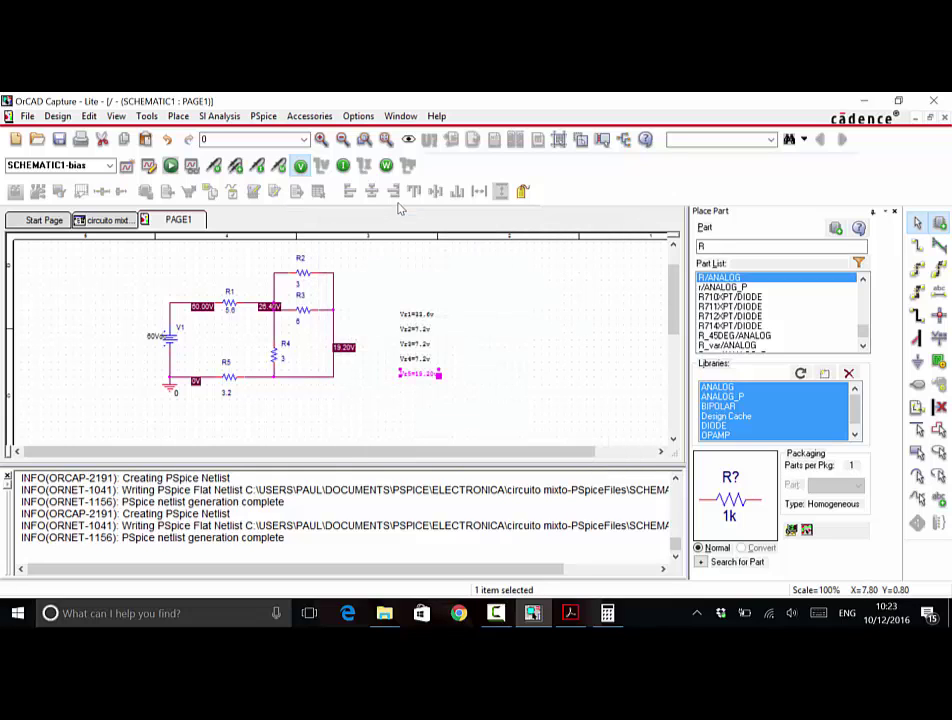
# - Hide the bias voltage values on the schematic and display the bias currents instead
pyautogui.click(320, 293)
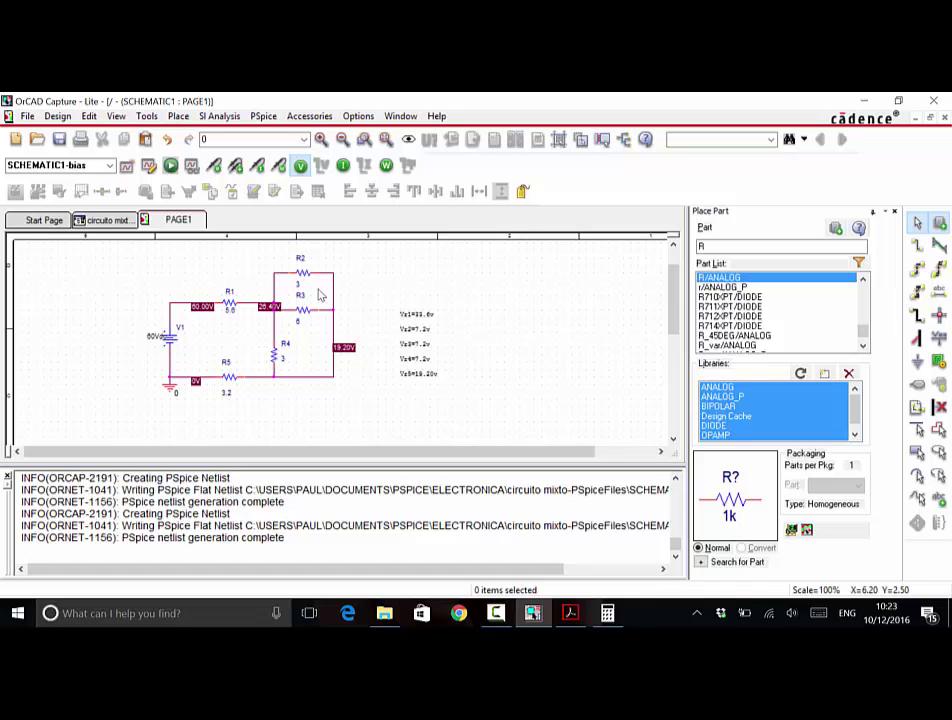
pyautogui.click(300, 165)
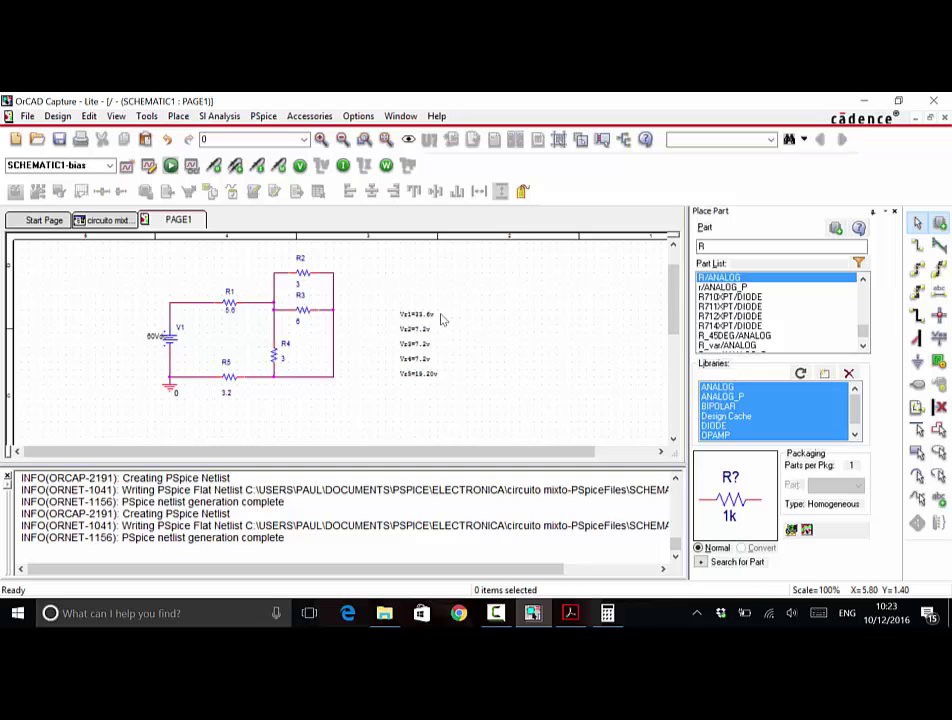
pyautogui.click(343, 165)
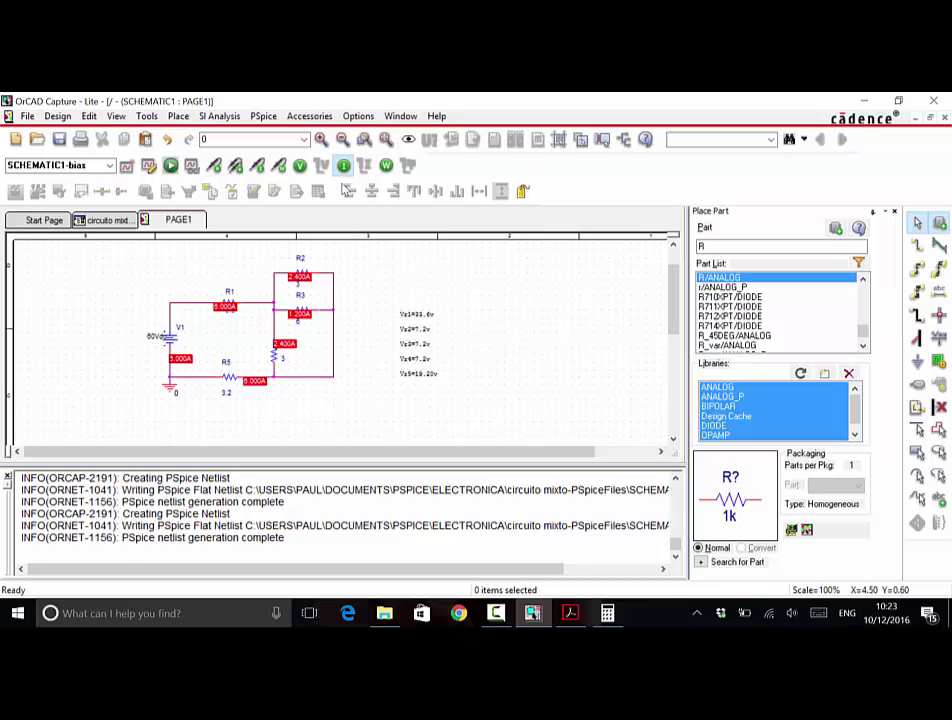
pyautogui.click(343, 165)
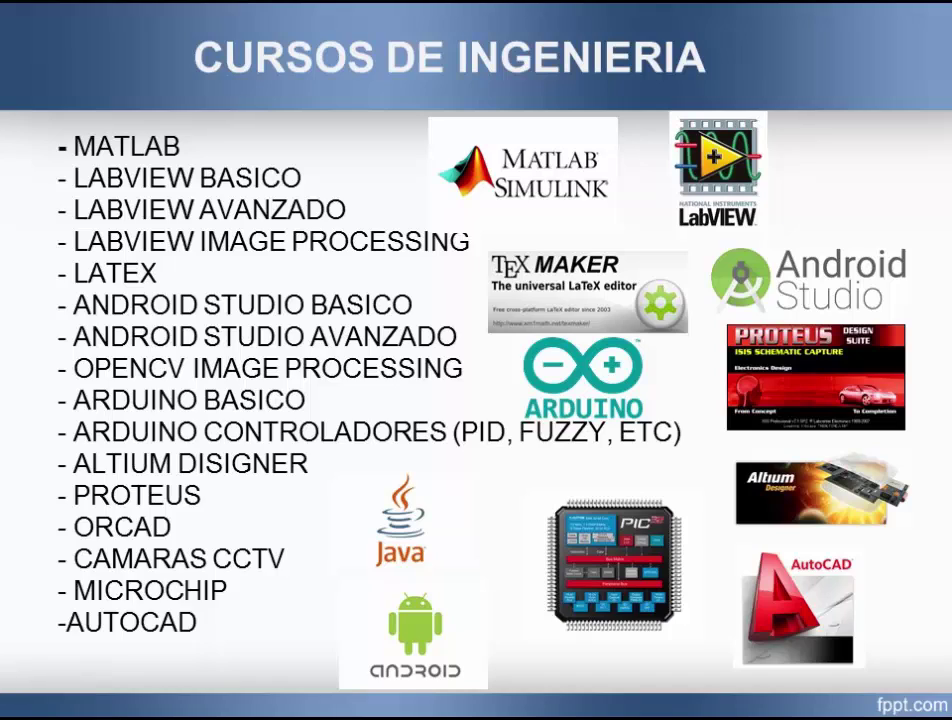